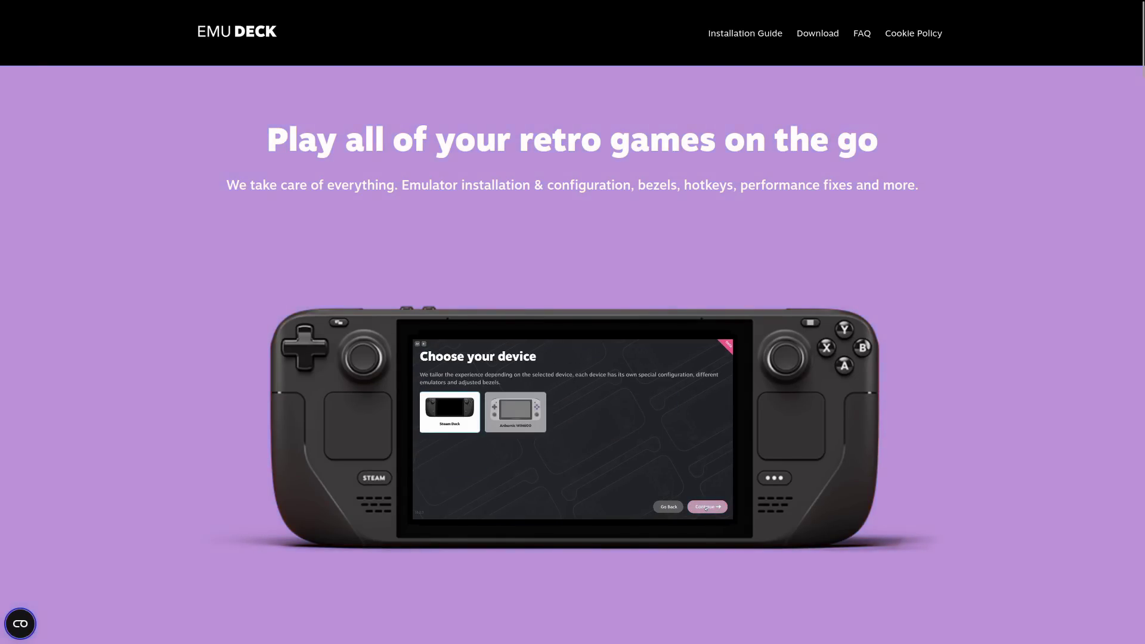
# Download the EmuDeck.desktop installer (438 bytes) from the EmuDeck website's Download page in Firefox
pyautogui.scroll(-1, 573, 322)
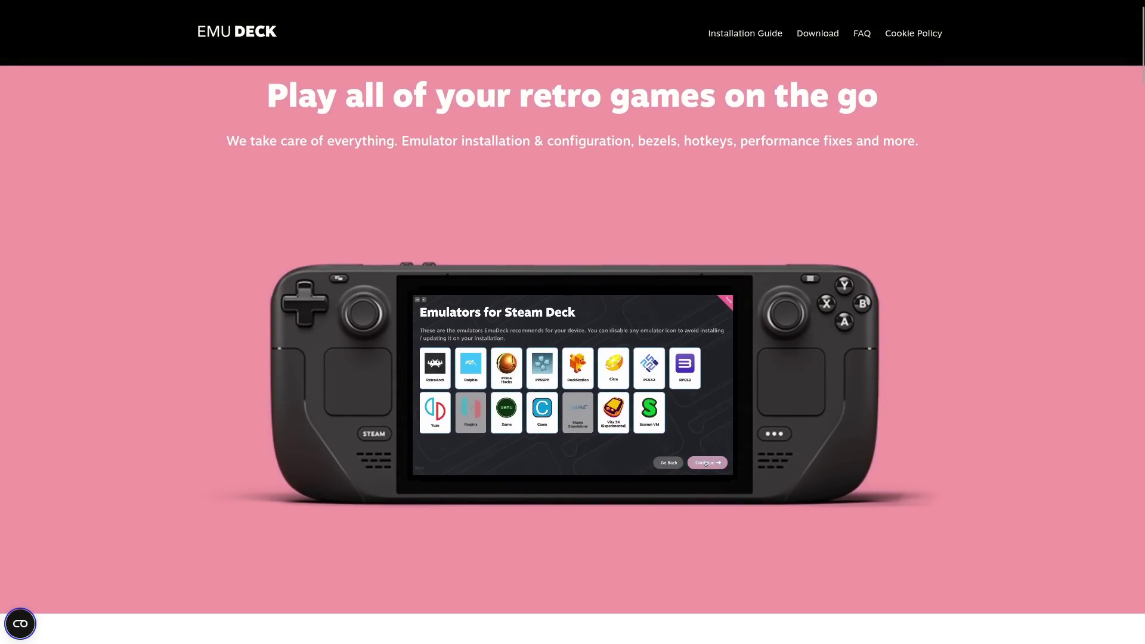
pyautogui.scroll(-2, 573, 322)
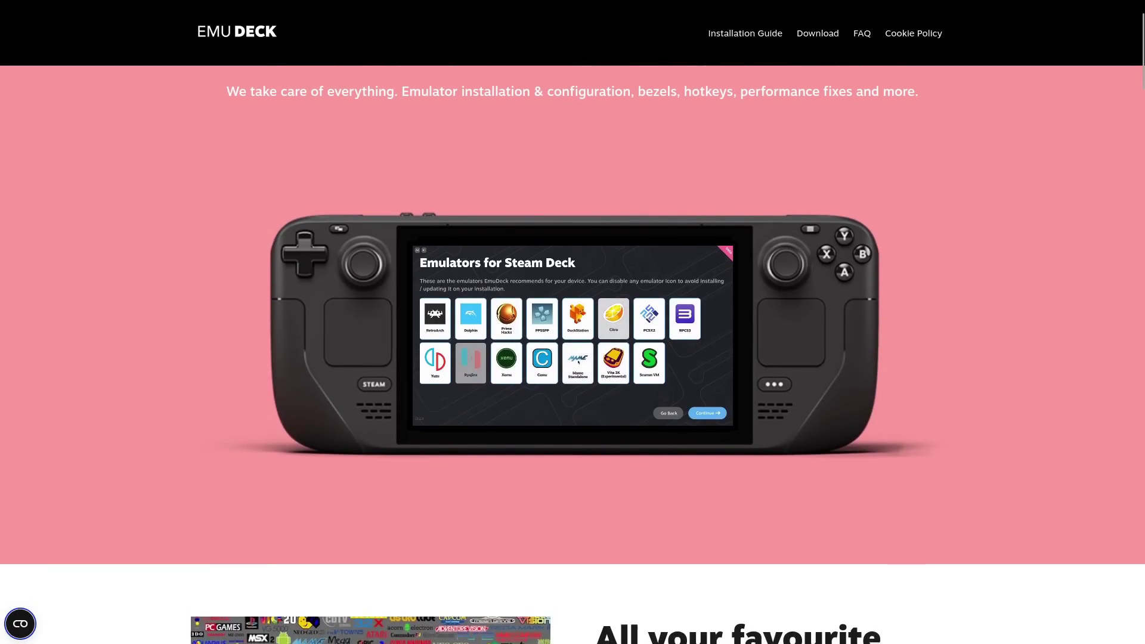
pyautogui.scroll(-2, 573, 322)
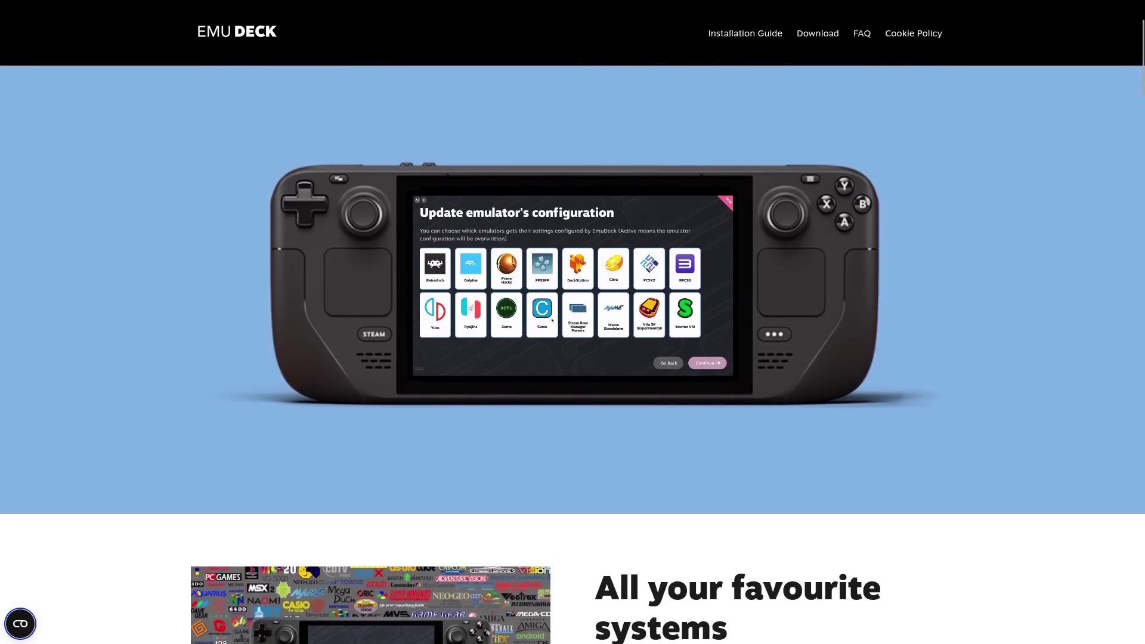
pyautogui.scroll(-2, 573, 322)
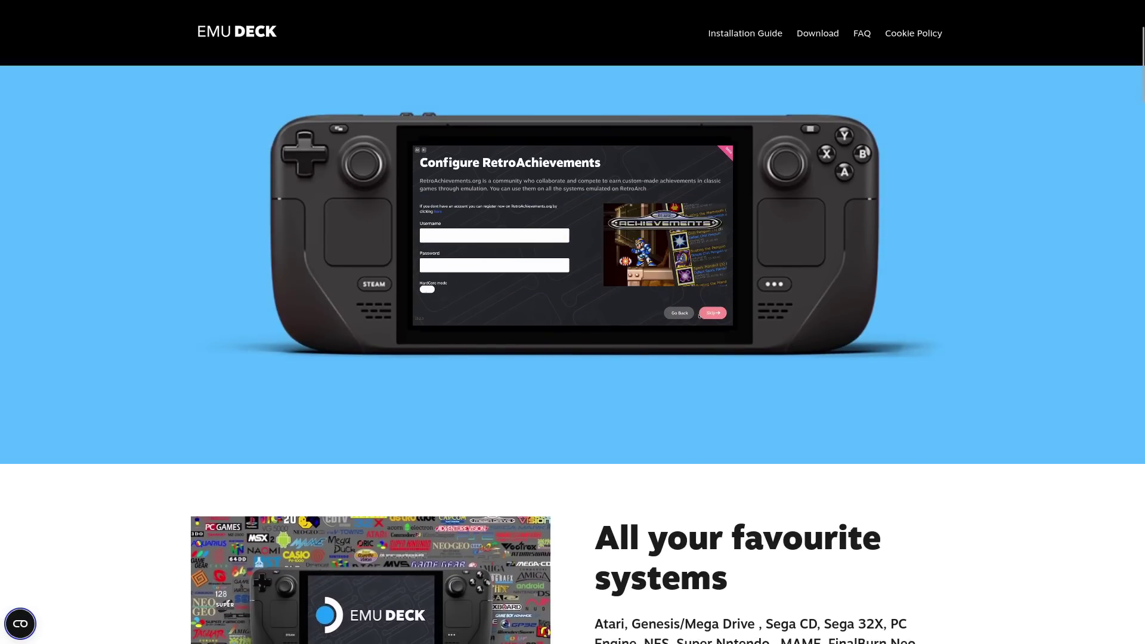
pyautogui.scroll(-2, 572, 322)
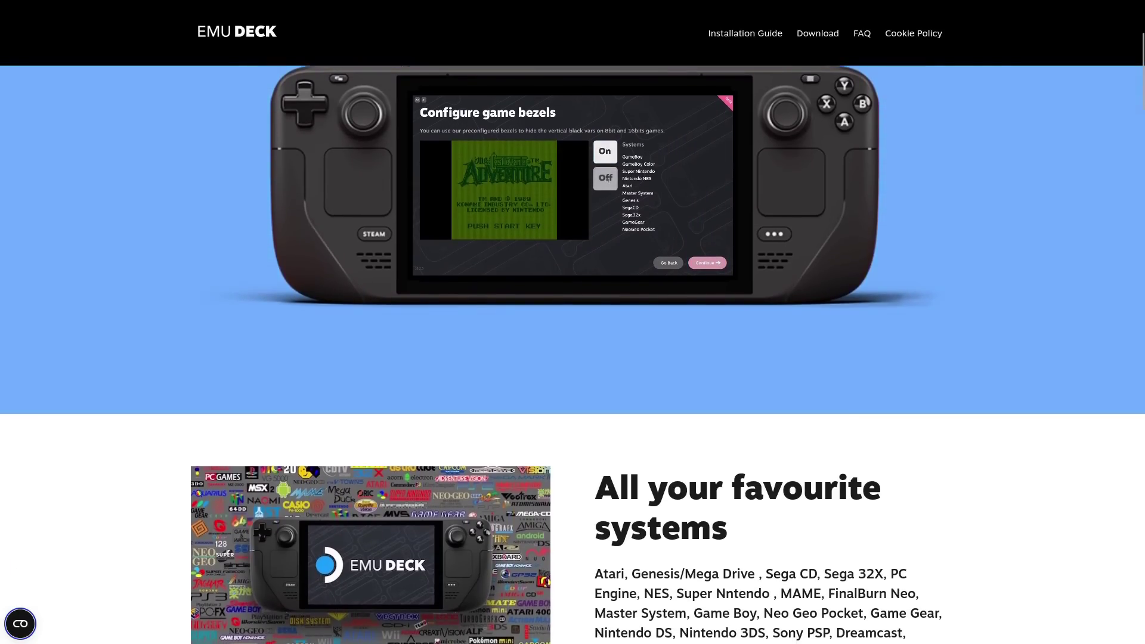
pyautogui.scroll(-2, 573, 322)
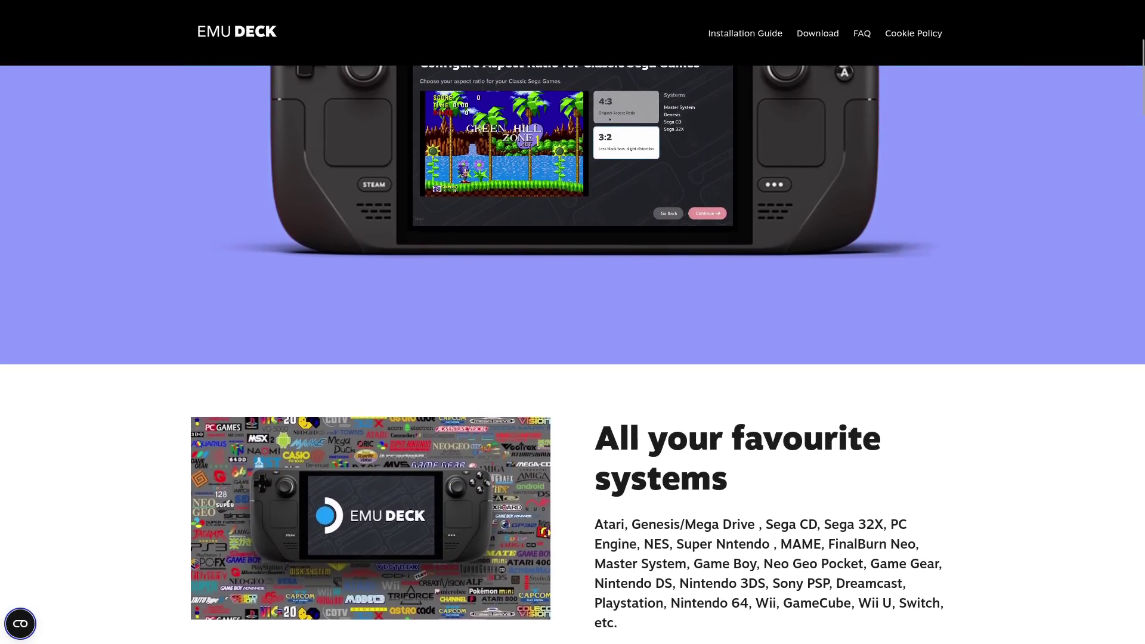
pyautogui.scroll(-2, 573, 322)
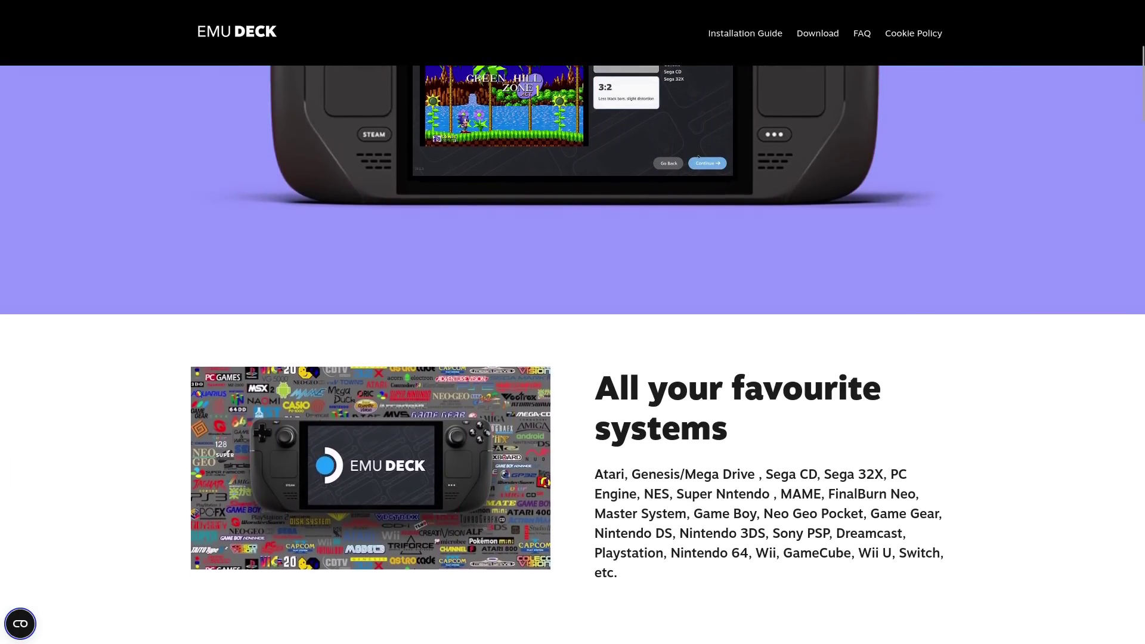
pyautogui.scroll(-2, 572, 322)
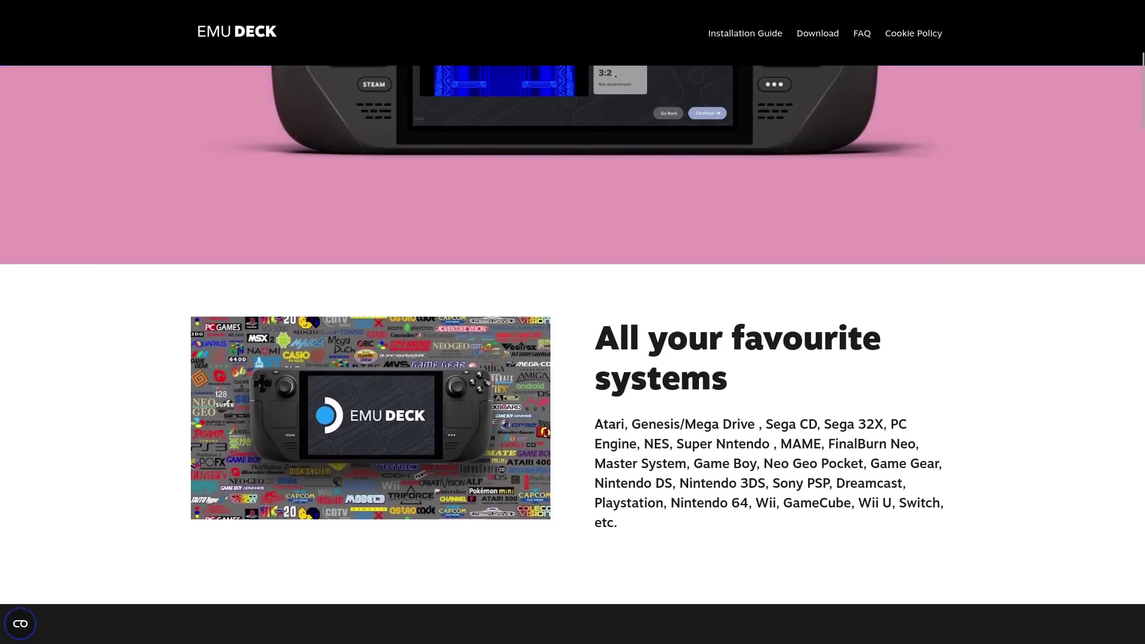
pyautogui.scroll(-2, 573, 323)
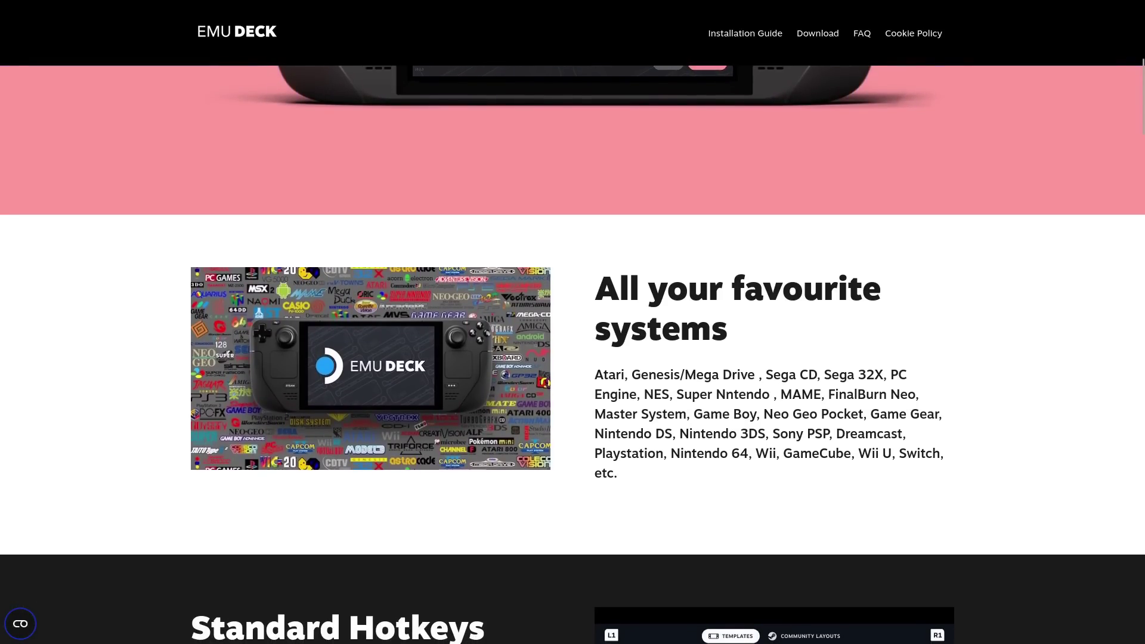
pyautogui.scroll(-2, 573, 322)
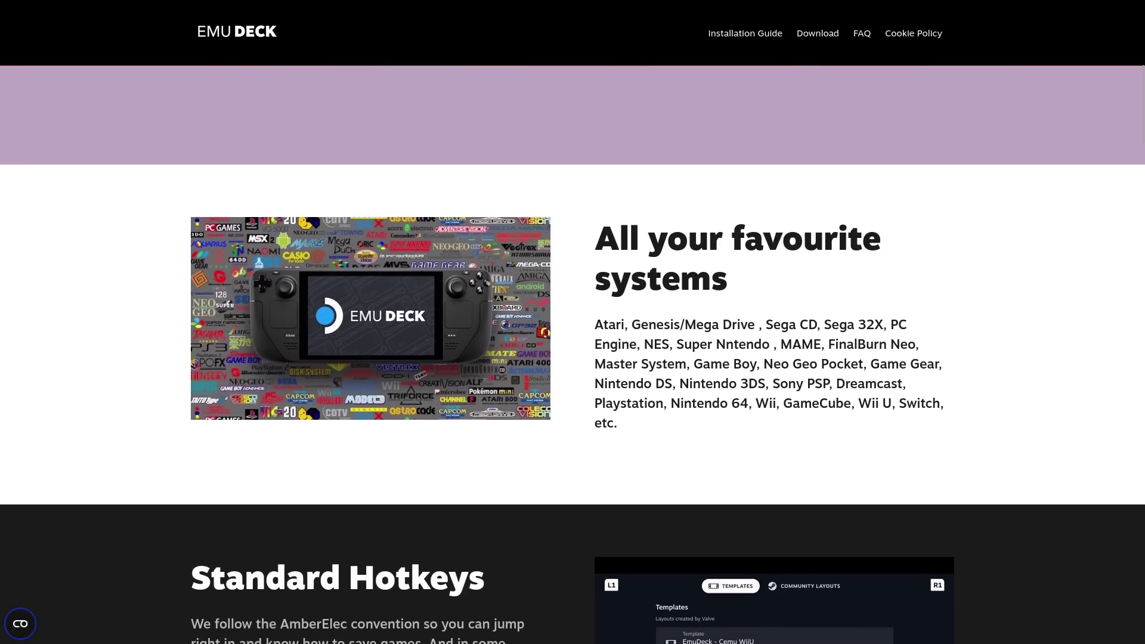
pyautogui.scroll(-2, 573, 322)
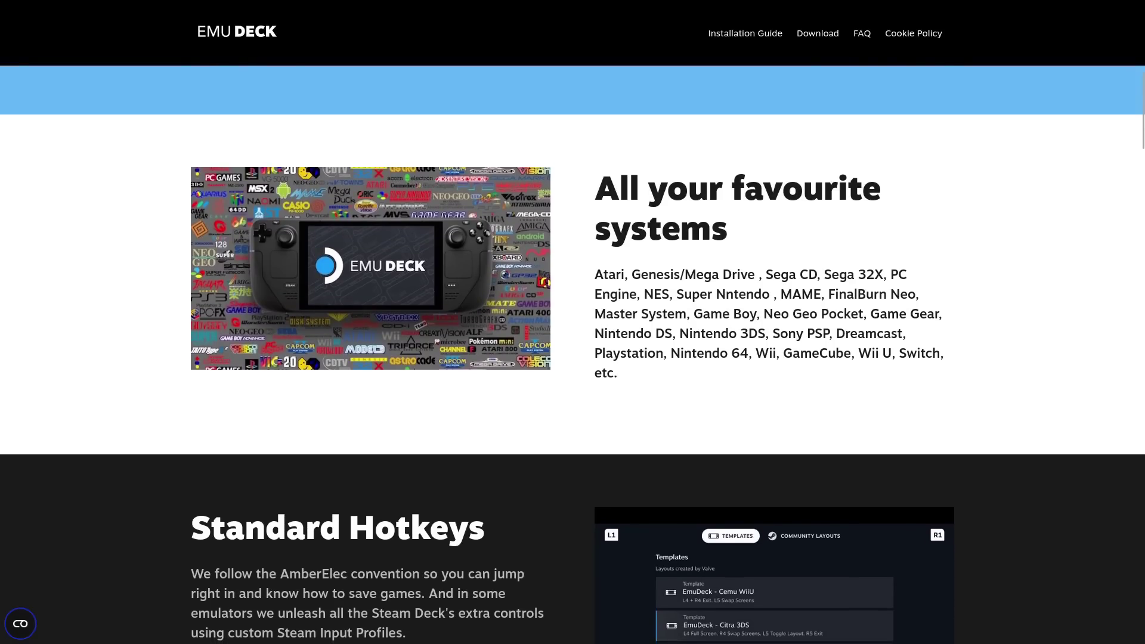
pyautogui.scroll(-2, 572, 323)
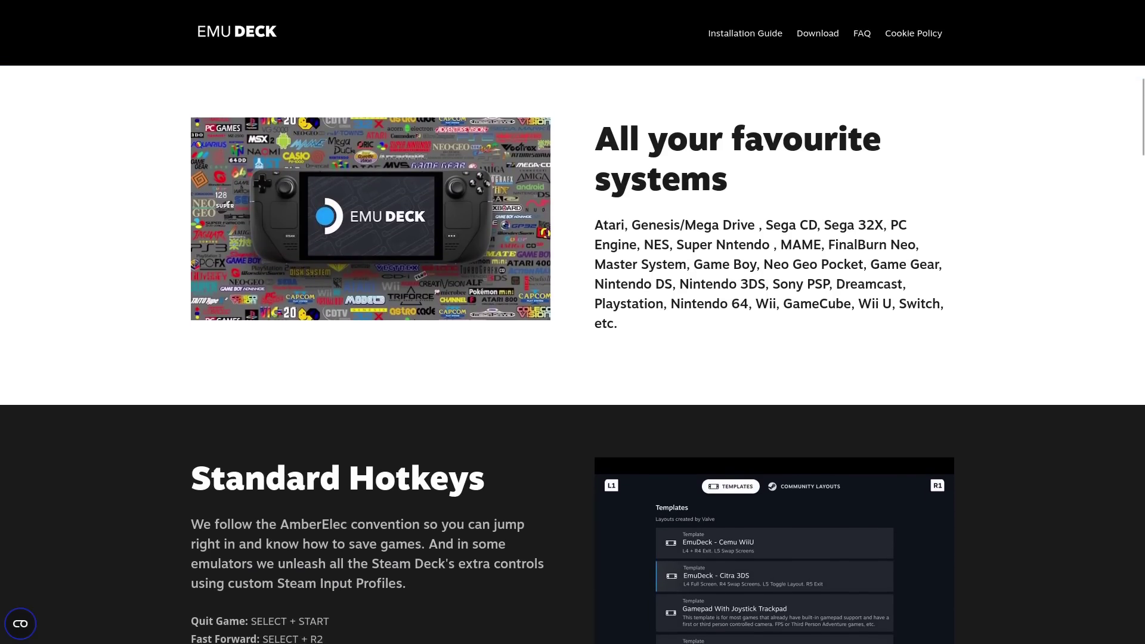
pyautogui.scroll(-2, 573, 323)
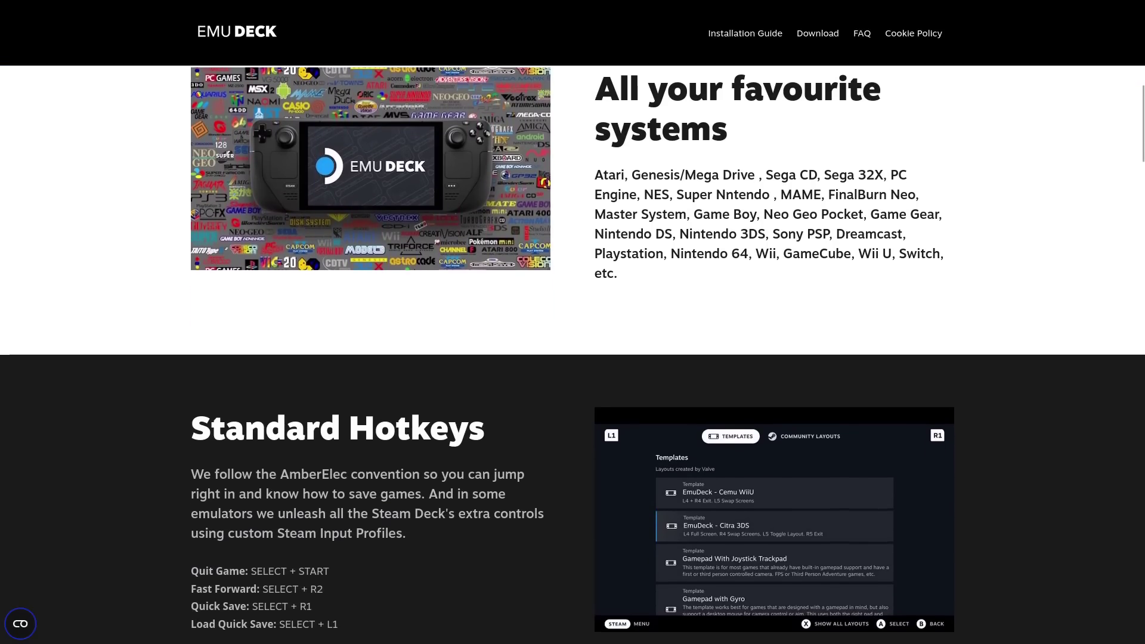
pyautogui.scroll(-2, 572, 322)
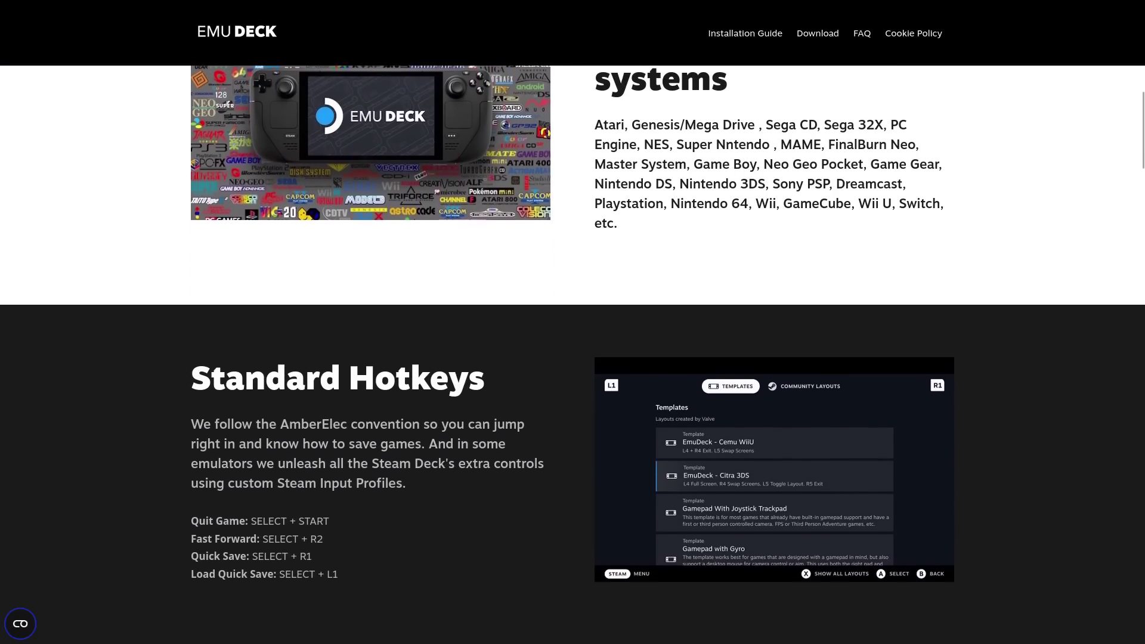
pyautogui.scroll(-2, 572, 322)
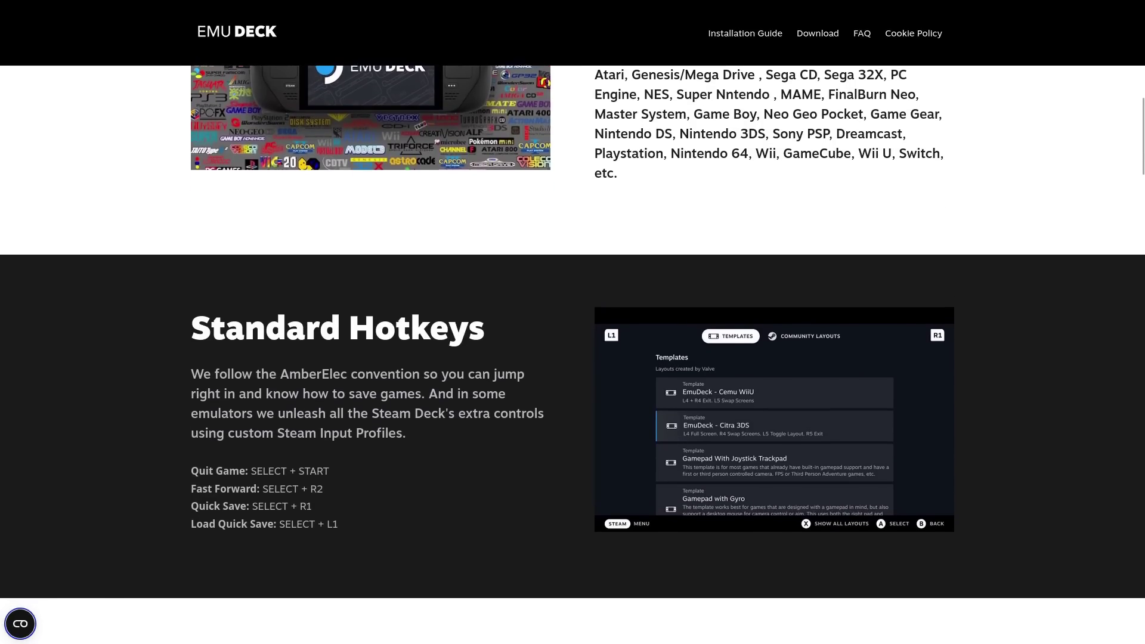
pyautogui.scroll(-2, 572, 323)
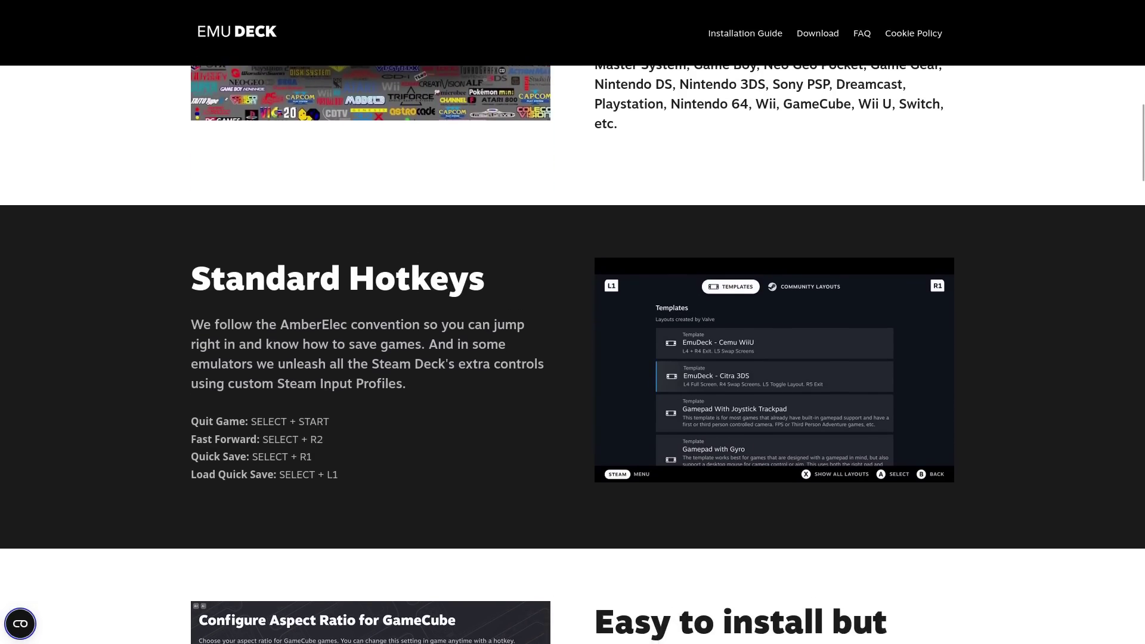
pyautogui.scroll(-2, 572, 323)
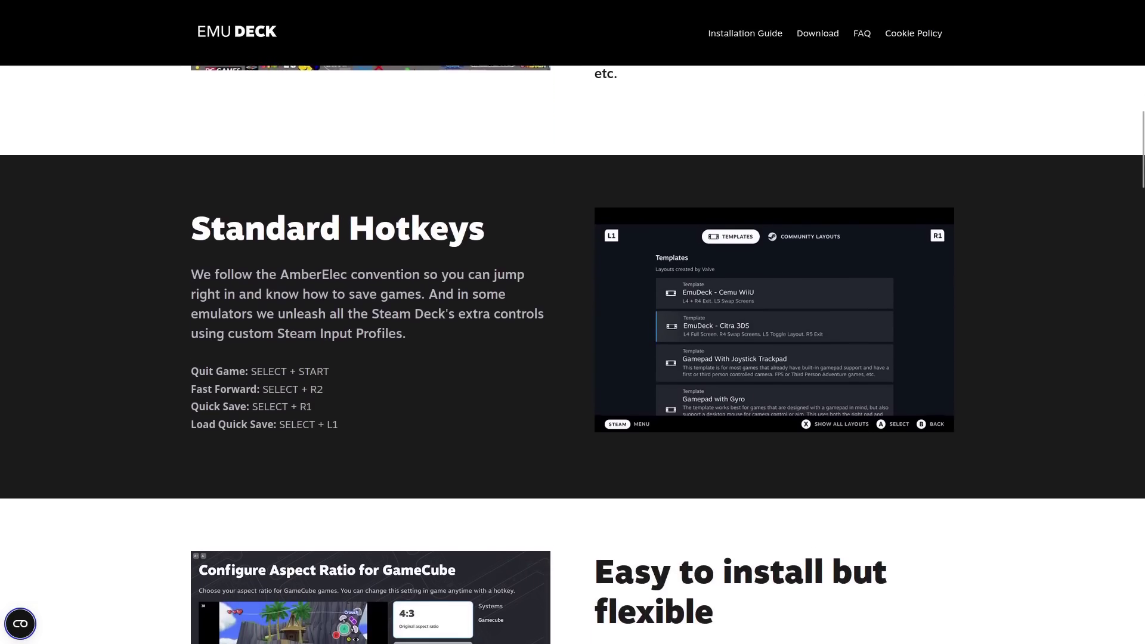
pyautogui.scroll(-2, 572, 322)
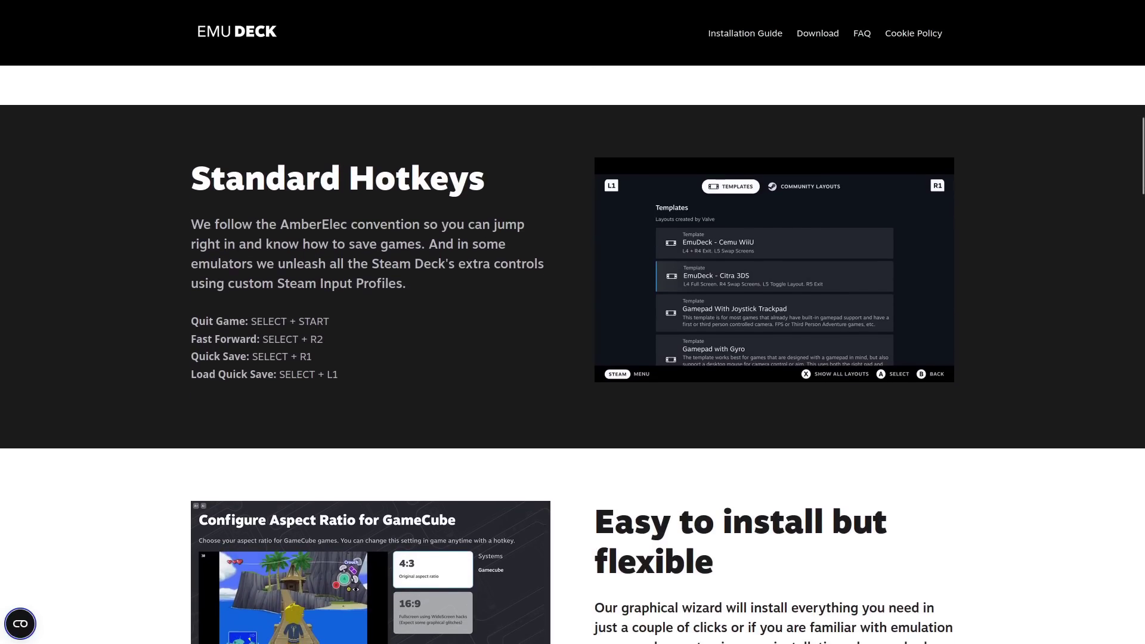
pyautogui.scroll(-2, 573, 322)
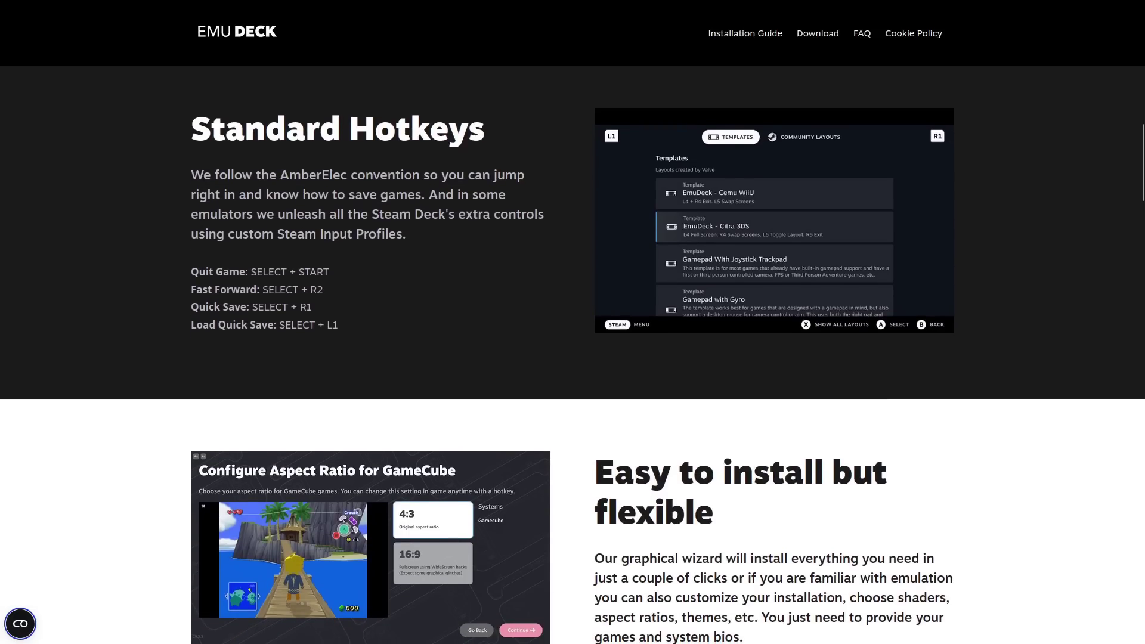
pyautogui.scroll(-2, 573, 322)
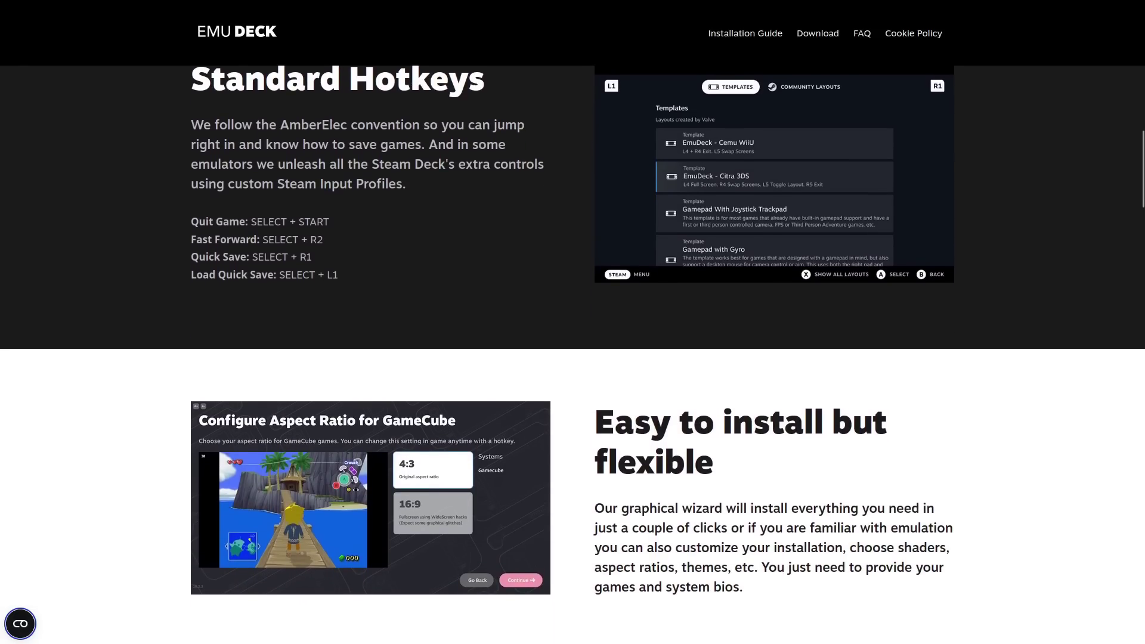
pyautogui.scroll(-2, 573, 323)
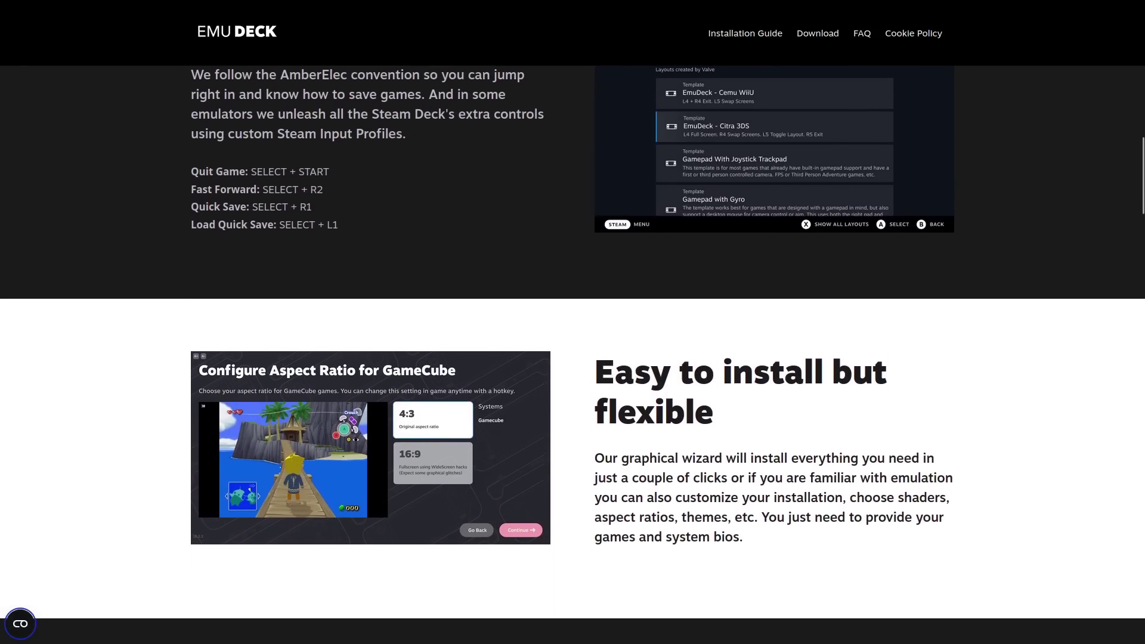
pyautogui.scroll(-2, 572, 322)
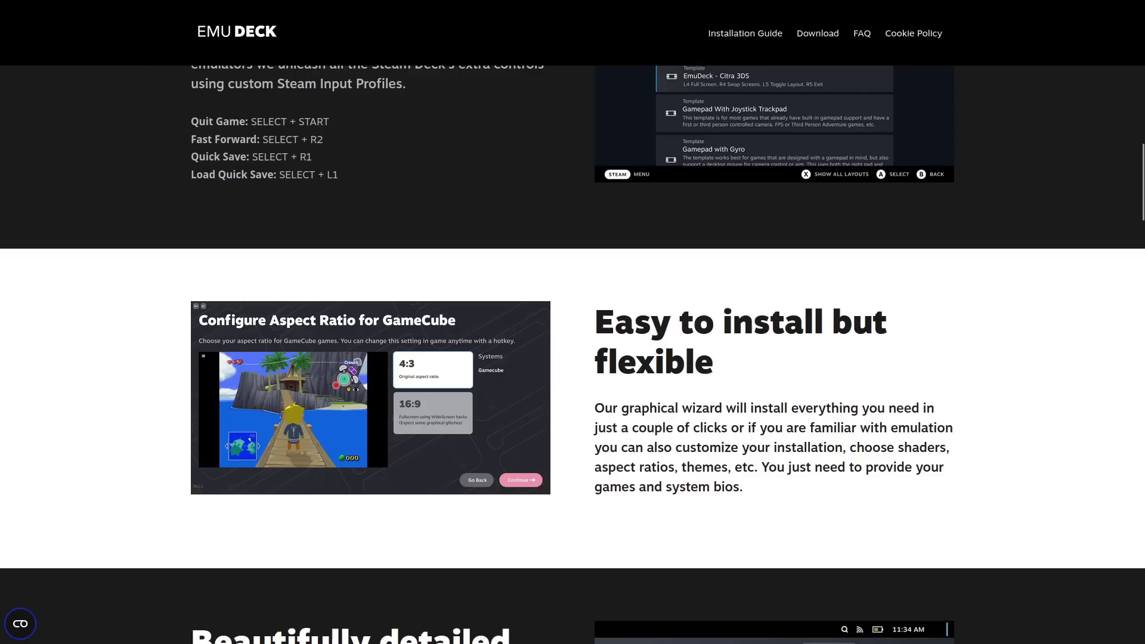
pyautogui.scroll(-2, 573, 322)
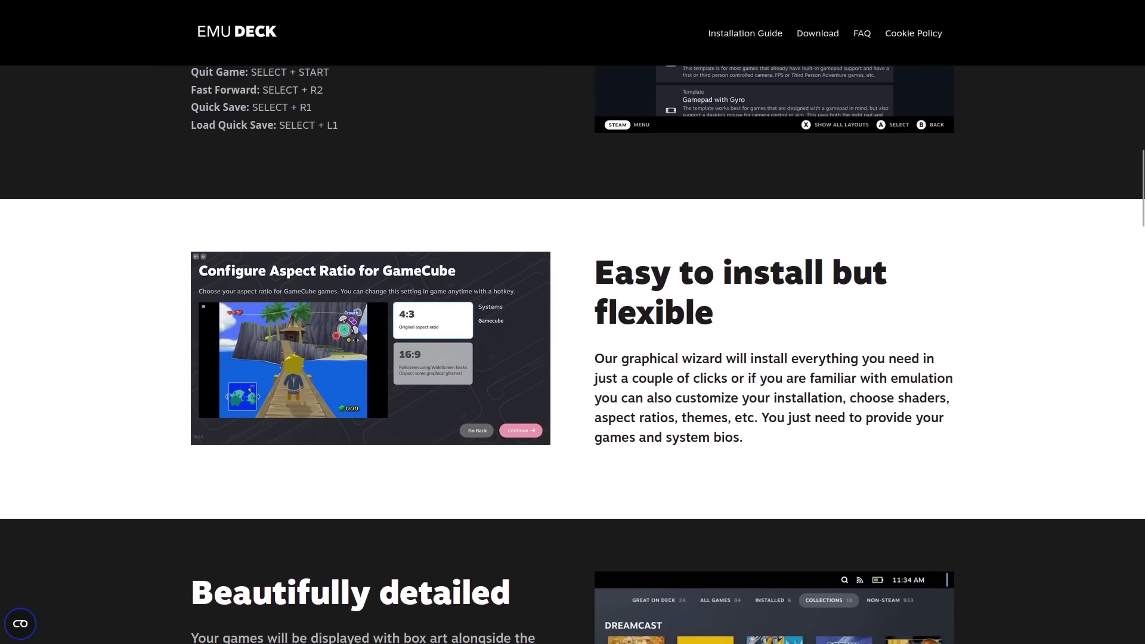
pyautogui.scroll(-2, 573, 323)
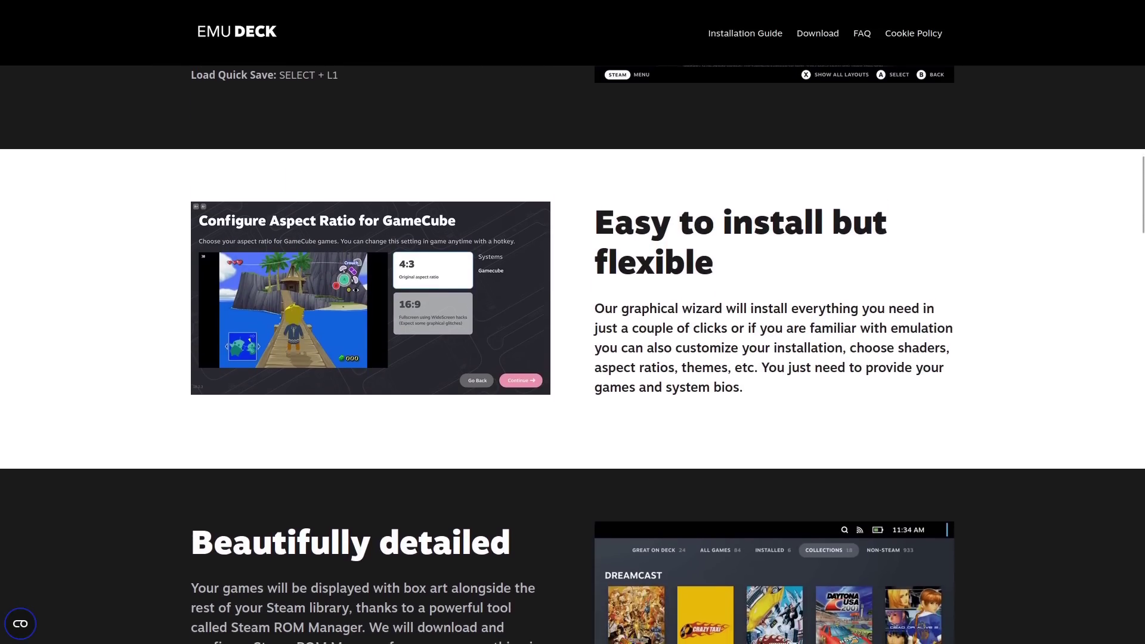
pyautogui.scroll(-2, 573, 322)
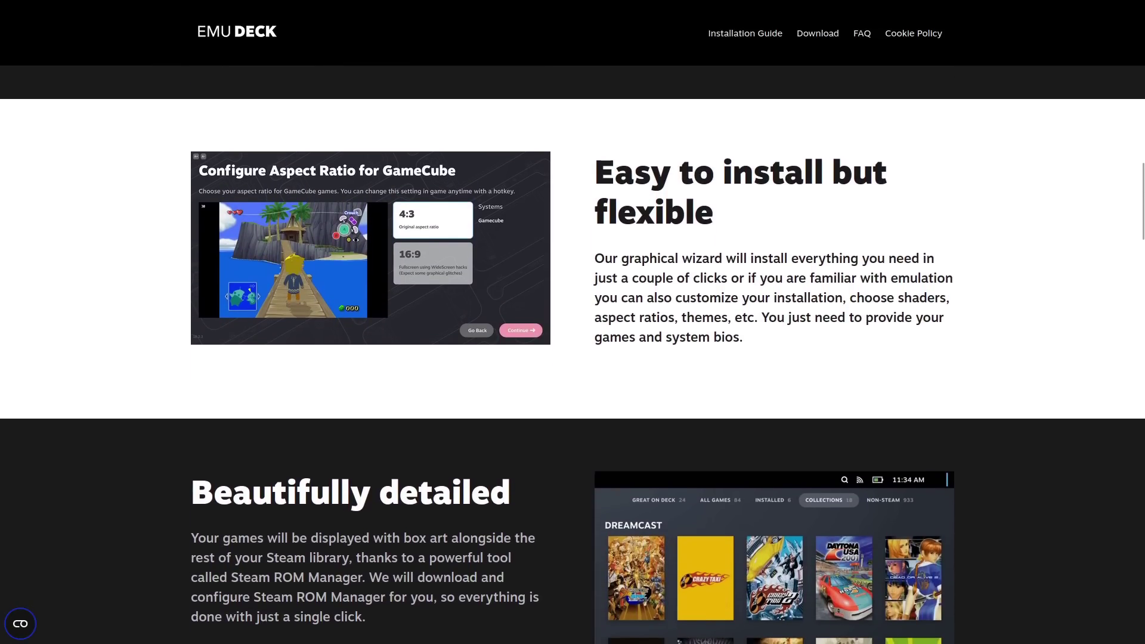
pyautogui.scroll(-2, 573, 322)
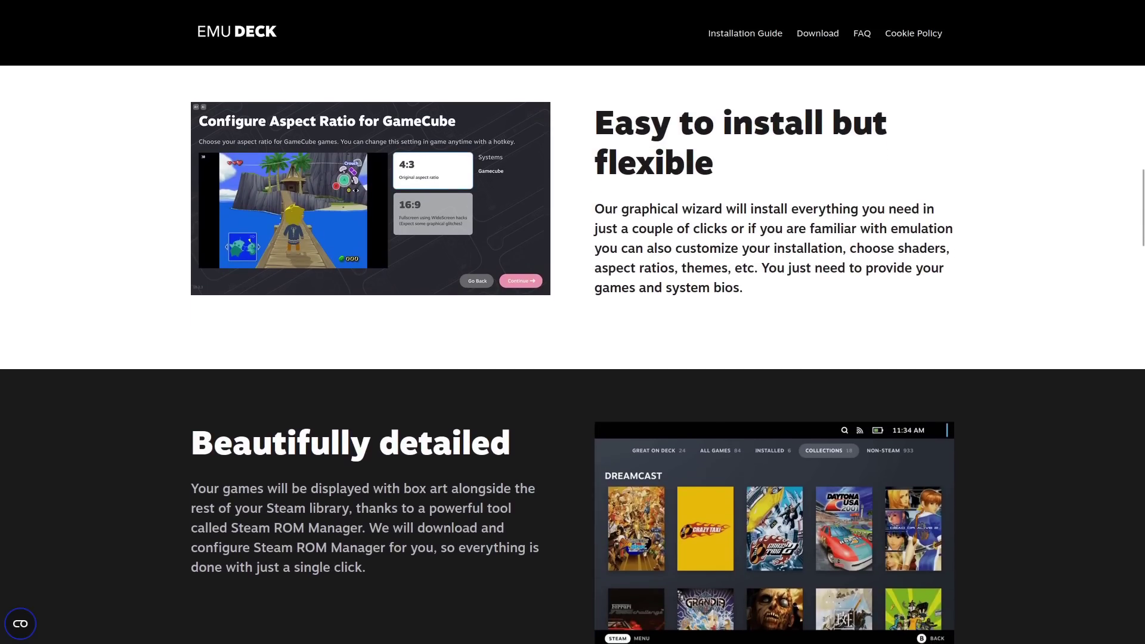
pyautogui.scroll(-2, 573, 322)
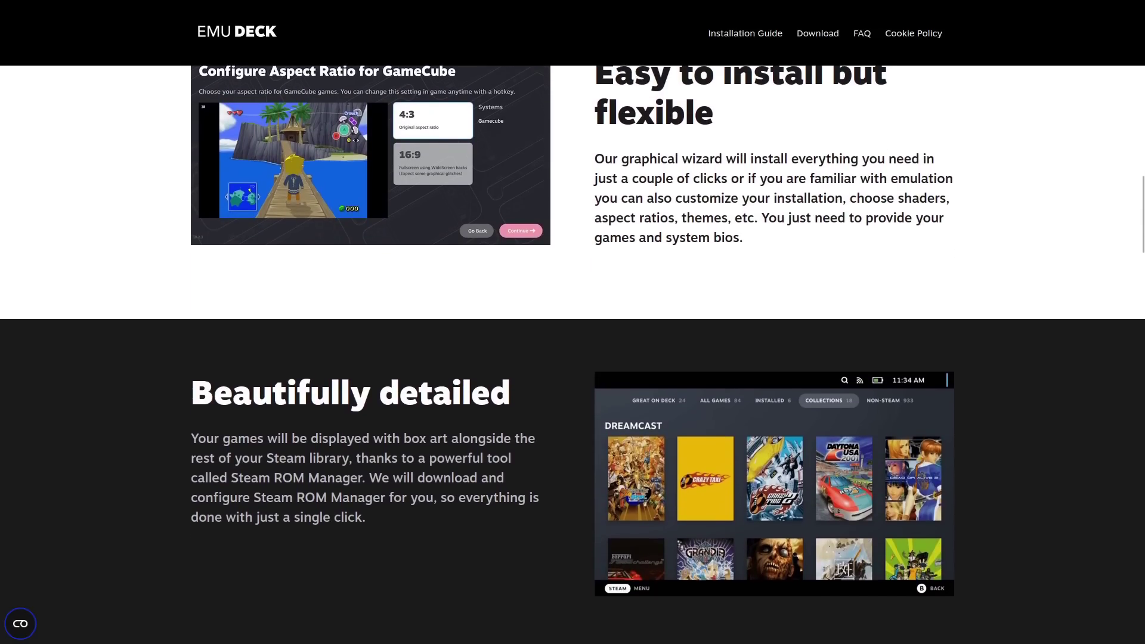
pyautogui.scroll(-2, 573, 322)
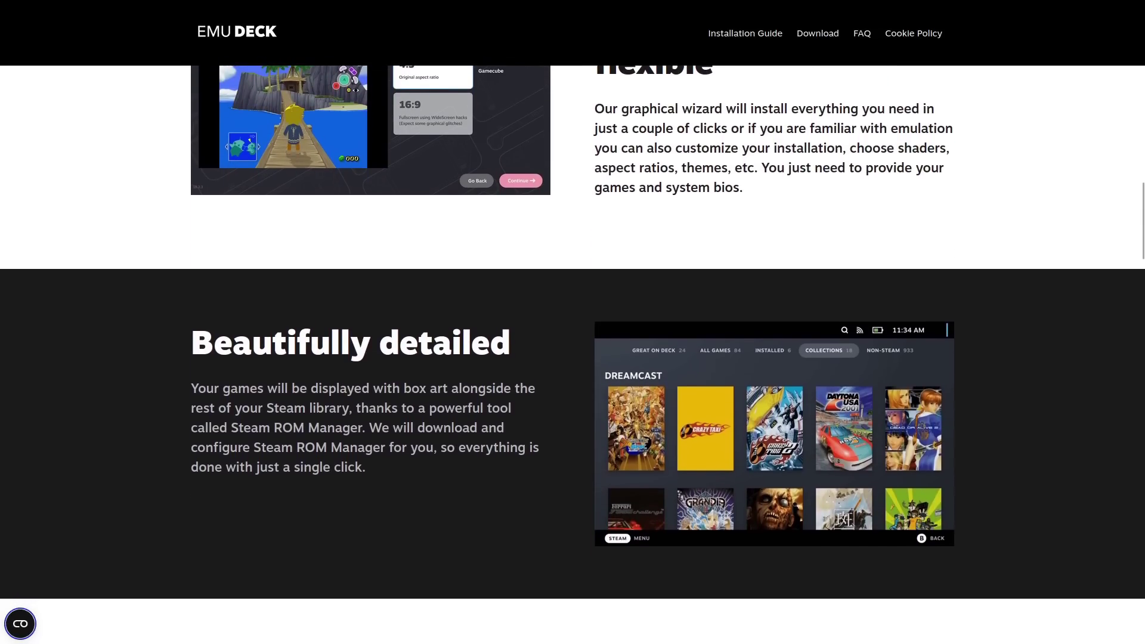
pyautogui.scroll(-2, 573, 322)
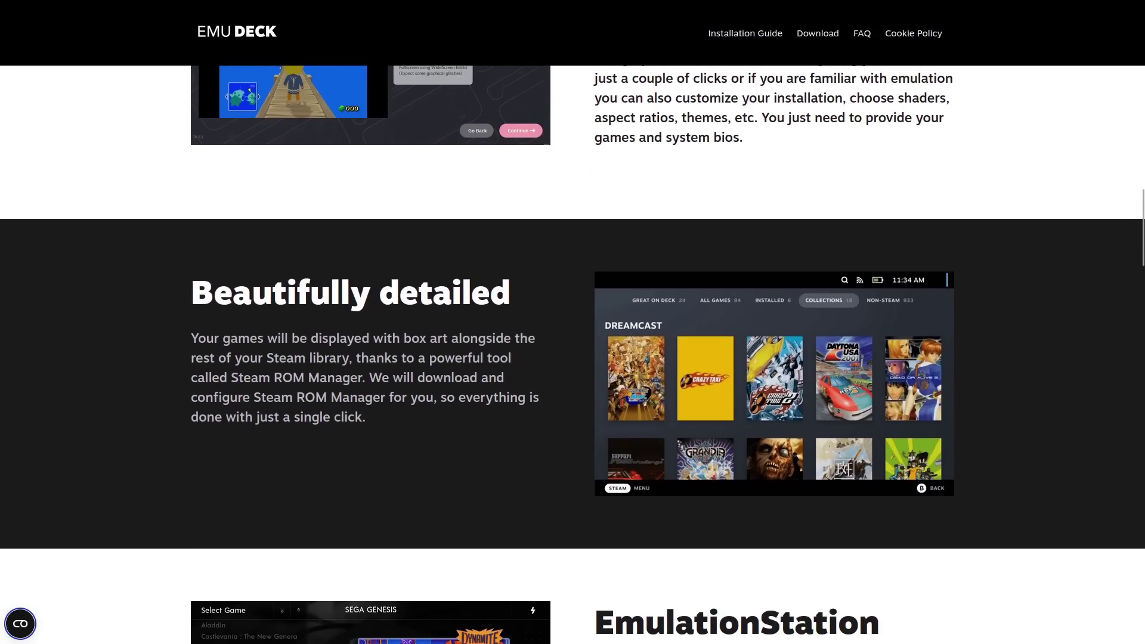
pyautogui.scroll(-2, 573, 322)
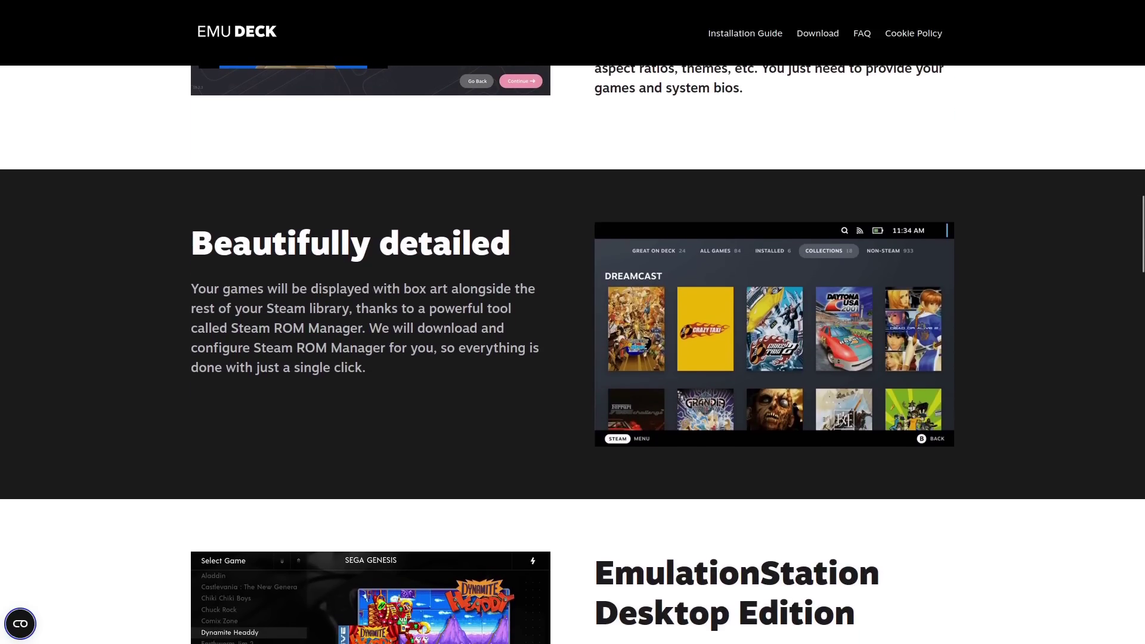
pyautogui.scroll(-2, 573, 322)
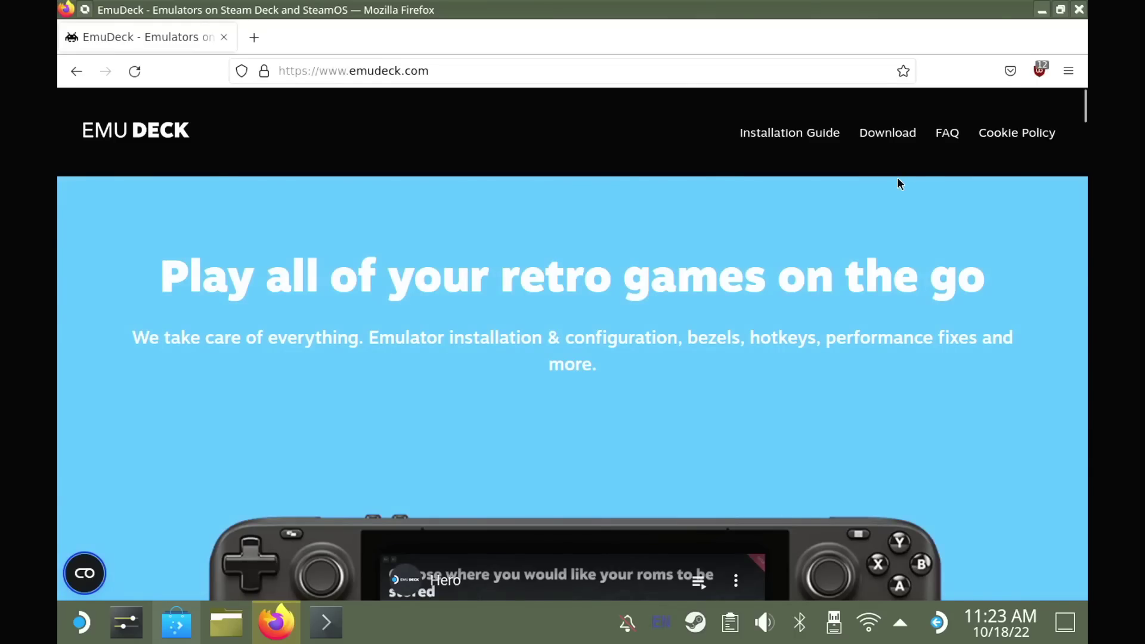
pyautogui.click(888, 133)
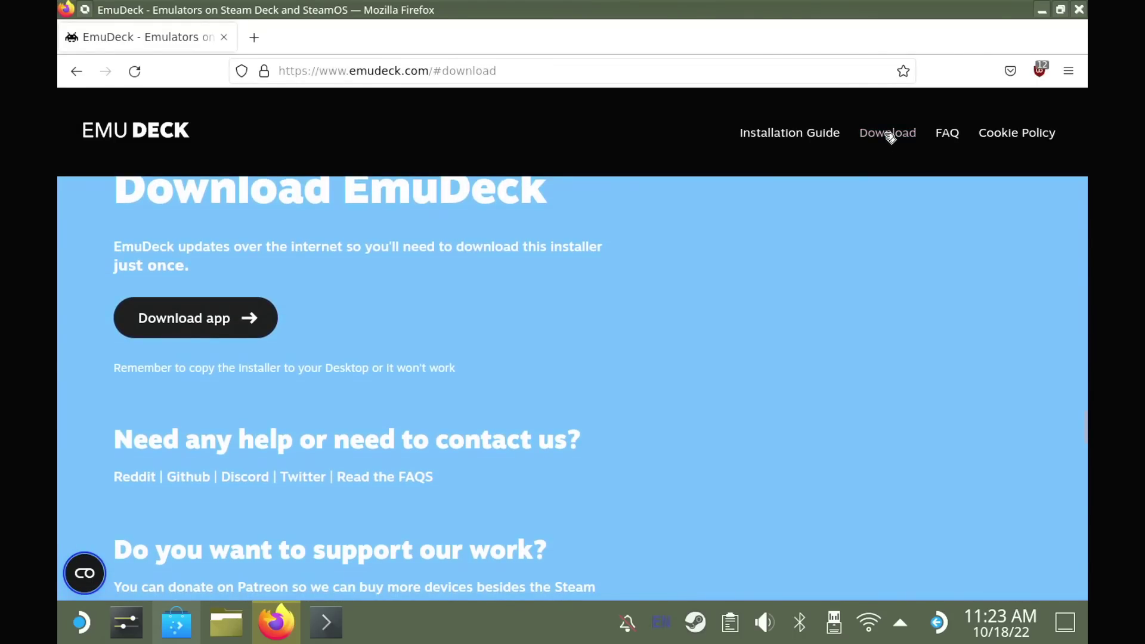
pyautogui.click(270, 317)
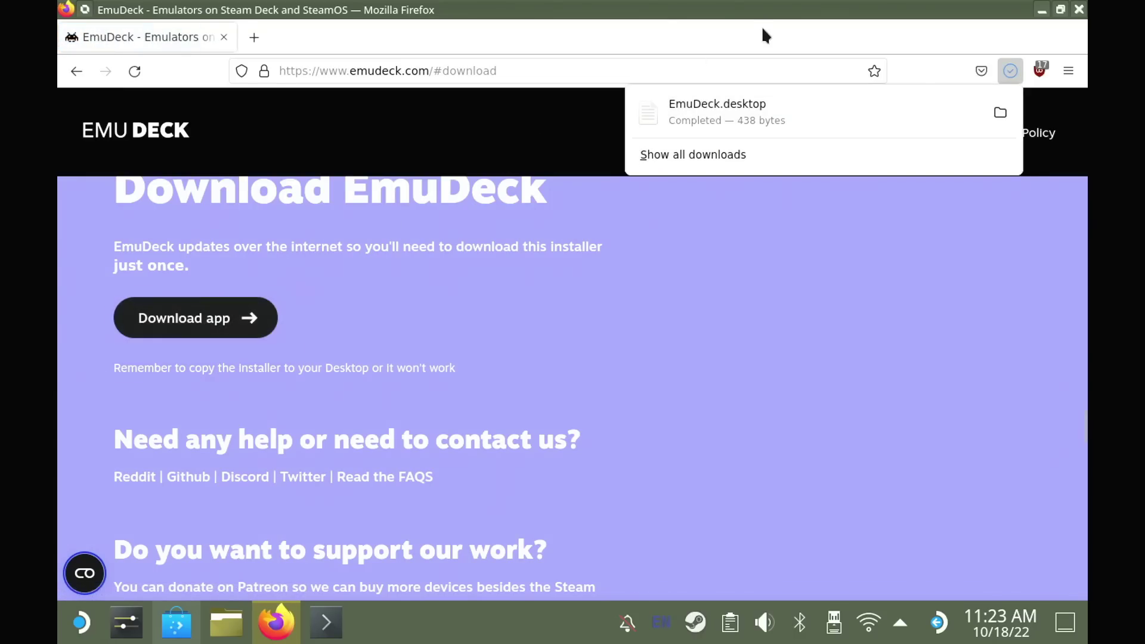
pyautogui.click(1081, 12)
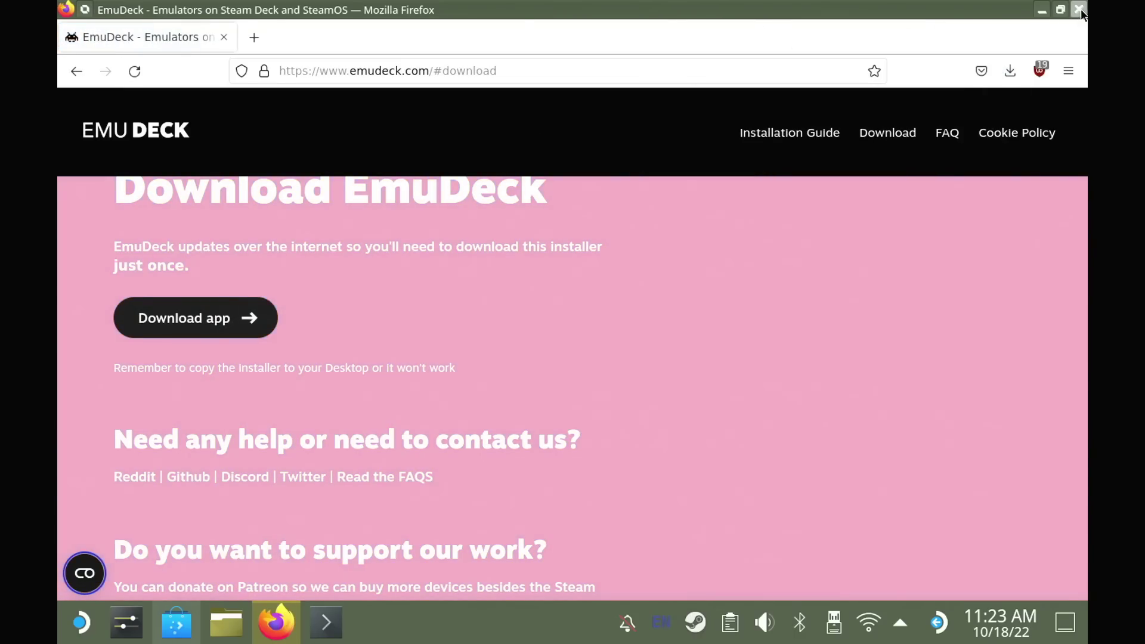
# Close Firefox and execute EmuDeck.desktop from the Downloads folder to start the EmuDeck installer
pyautogui.click(1082, 12)
pyautogui.click(569, 254)
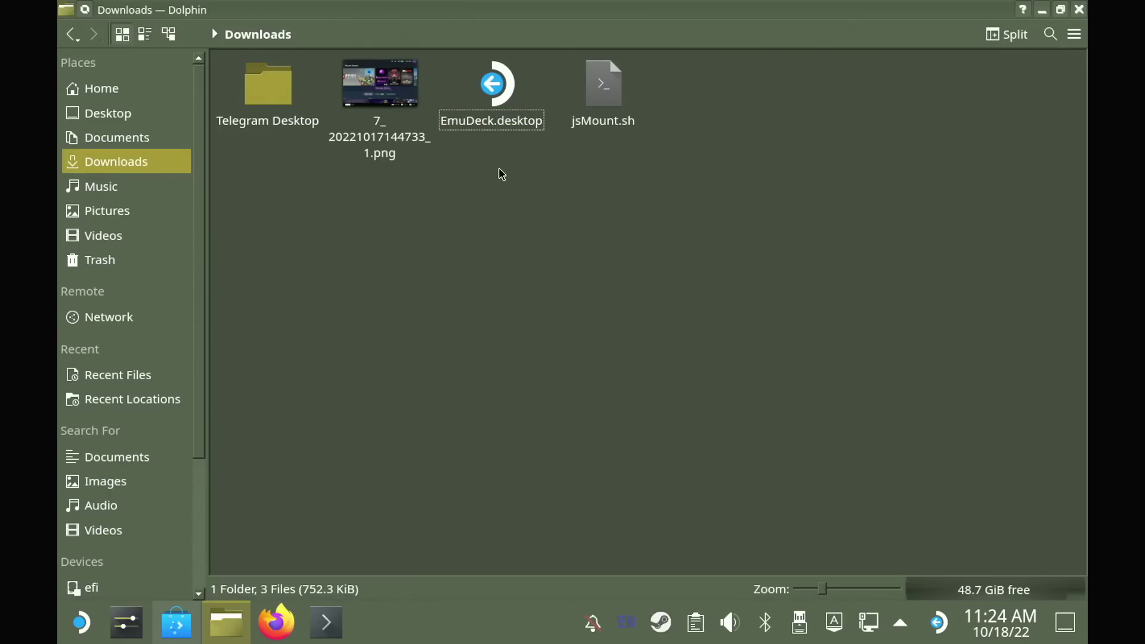
pyautogui.doubleClick(497, 109)
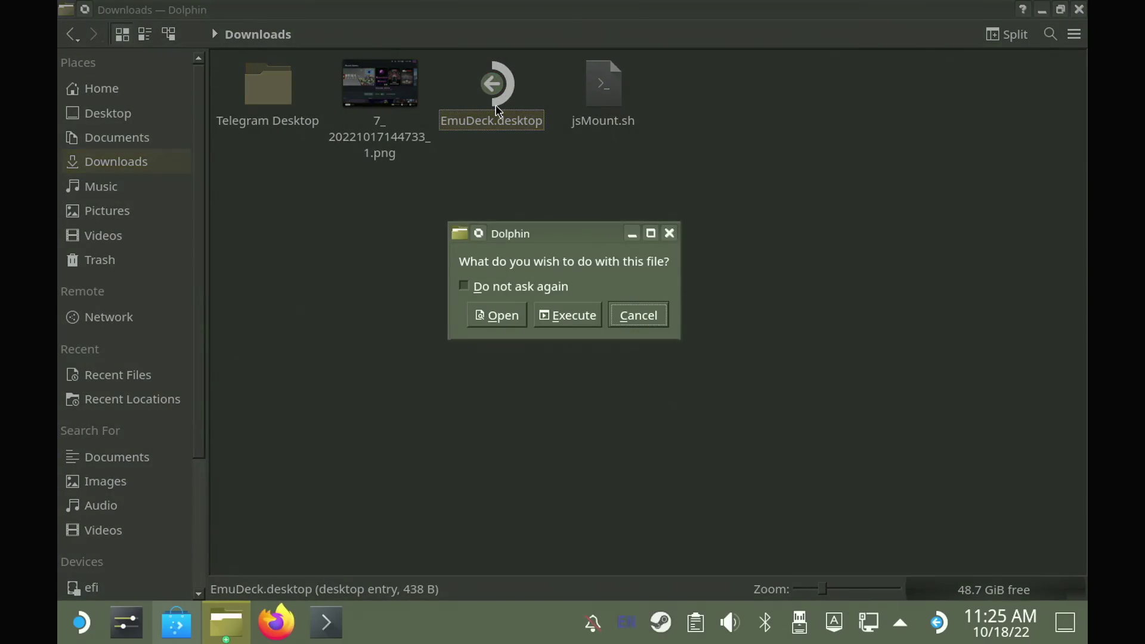
pyautogui.click(574, 316)
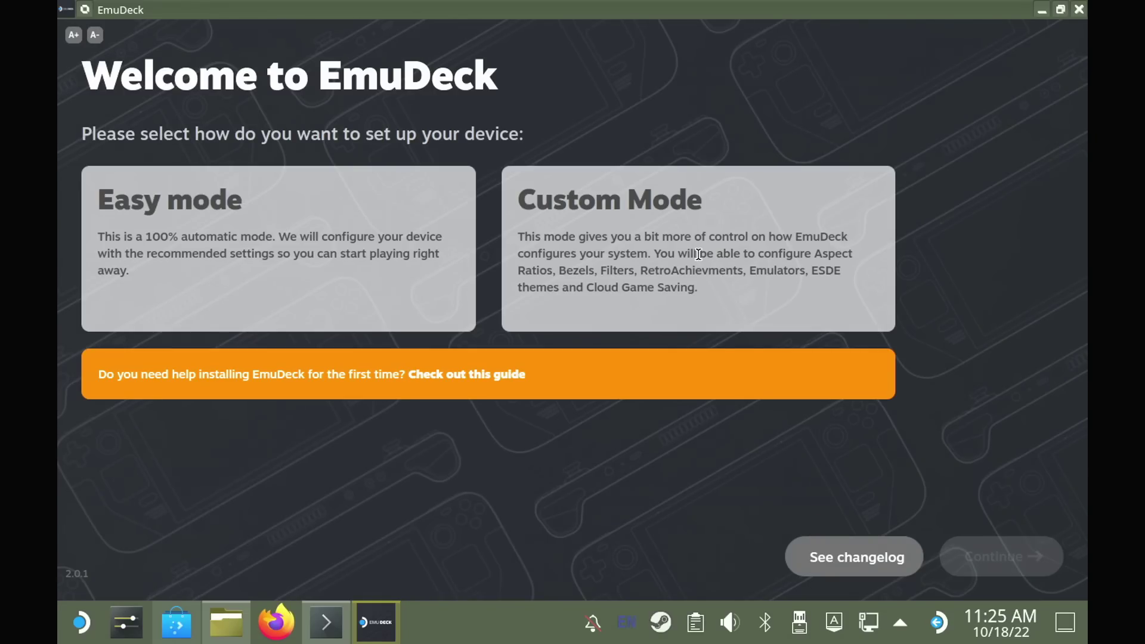
# Choose Custom Mode setup with ROMs stored on the SD card
pyautogui.click(598, 225)
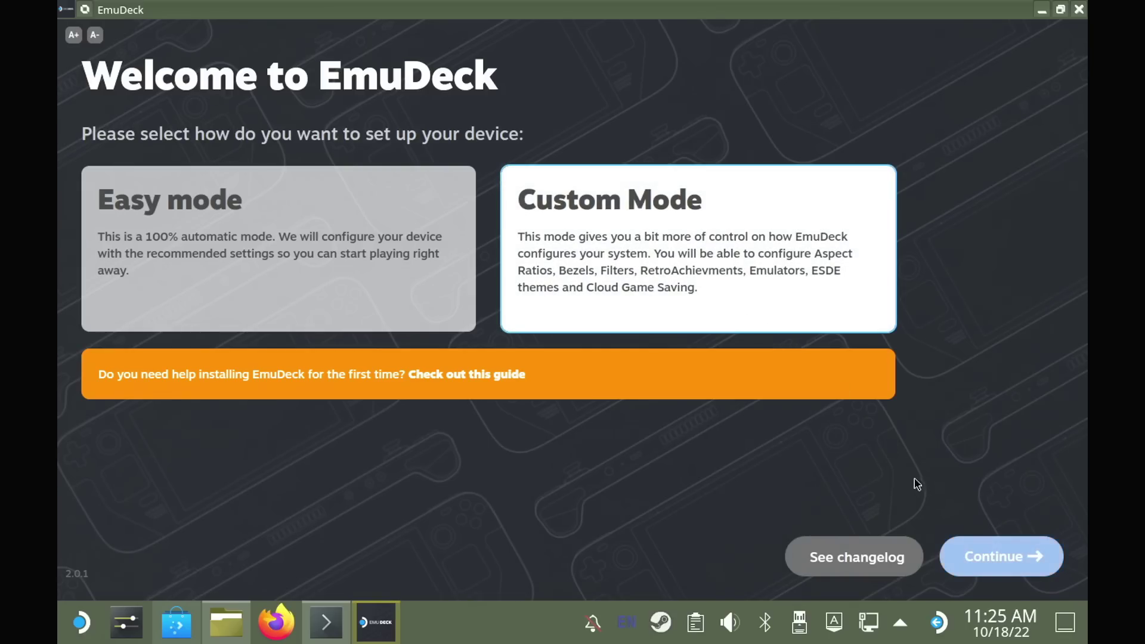
pyautogui.click(991, 558)
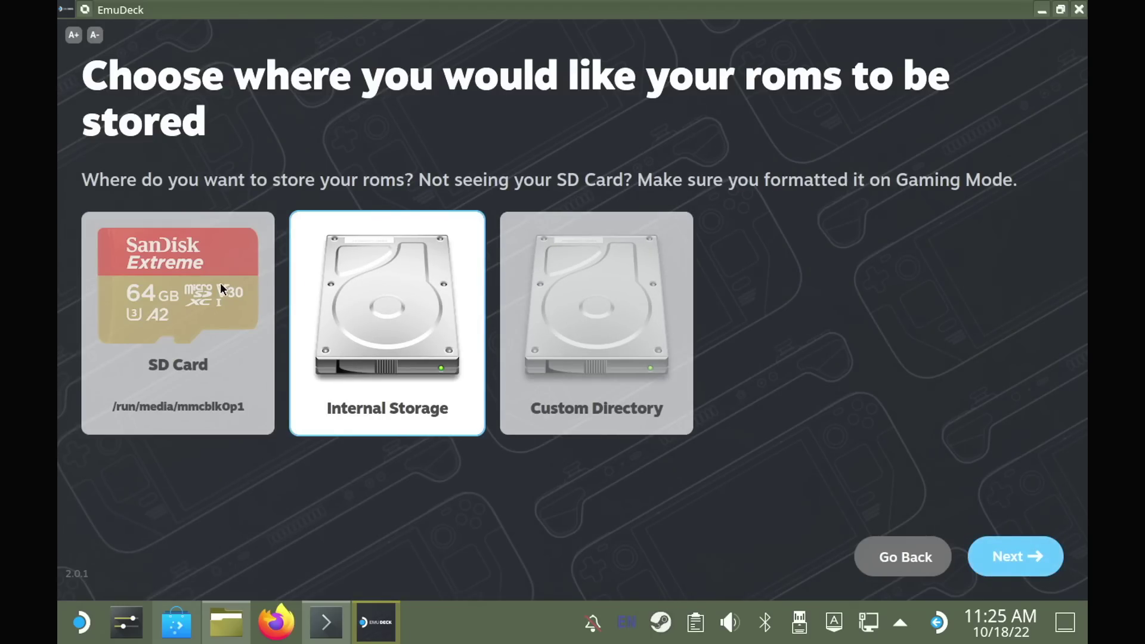
pyautogui.click(202, 295)
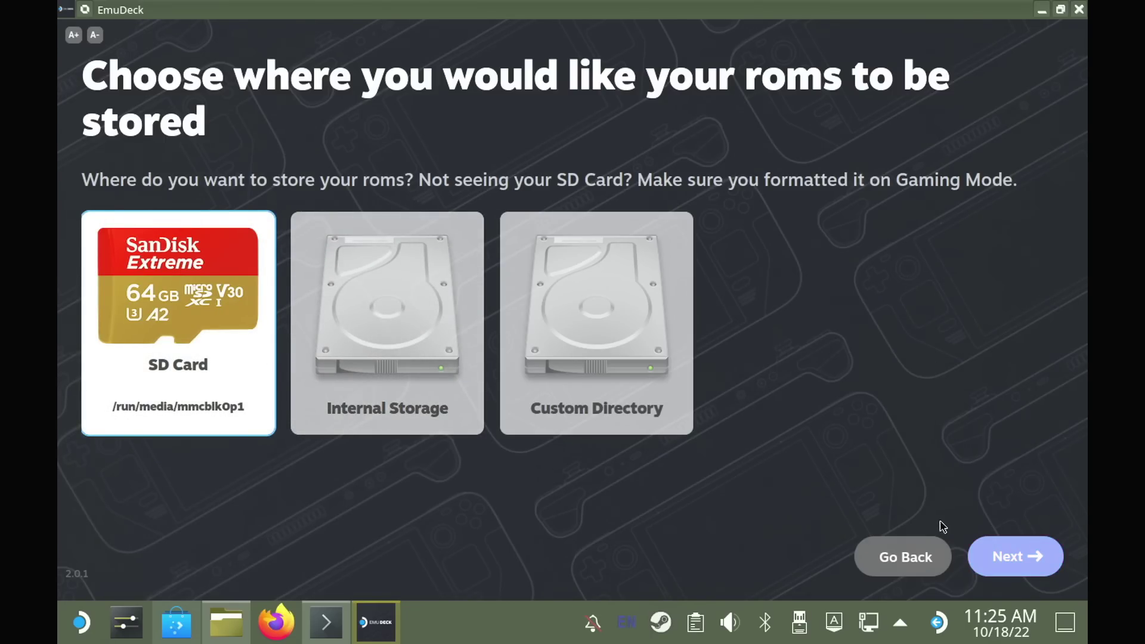
pyautogui.click(1001, 556)
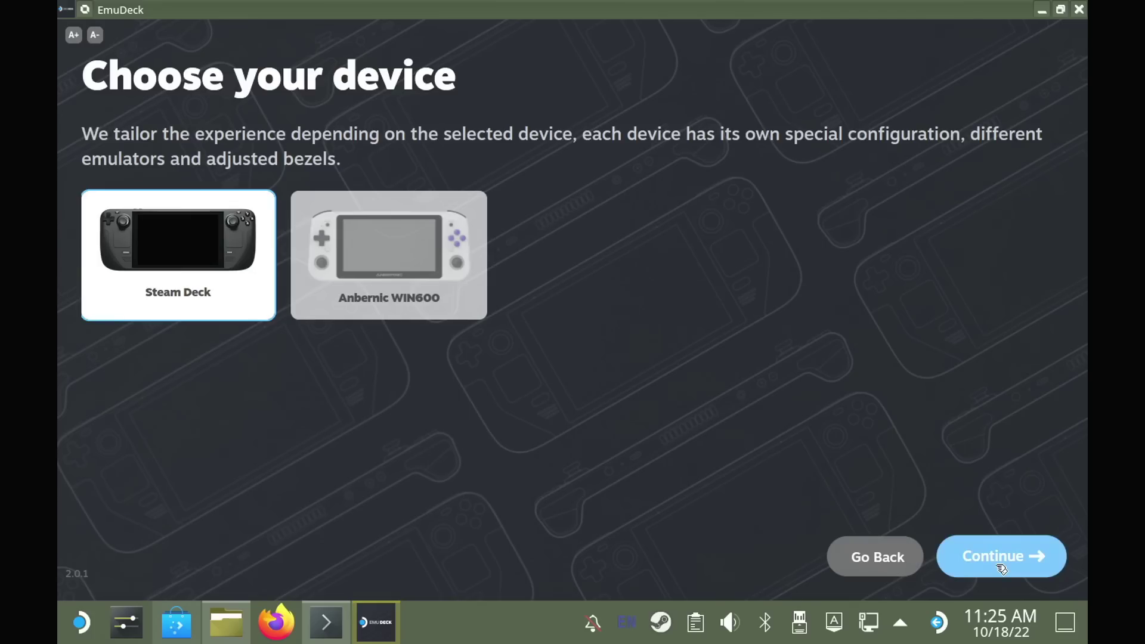
# Keep Steam Deck, recommended emulators and bezels, and set Sega aspect ratio to 3:2
pyautogui.click(1001, 567)
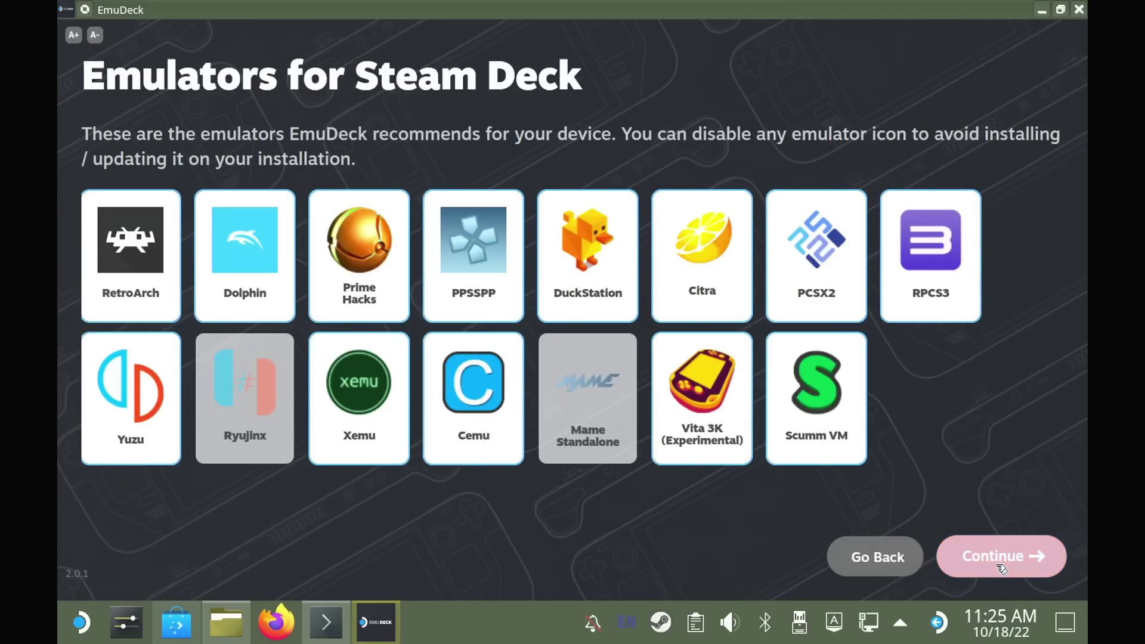
pyautogui.click(1002, 567)
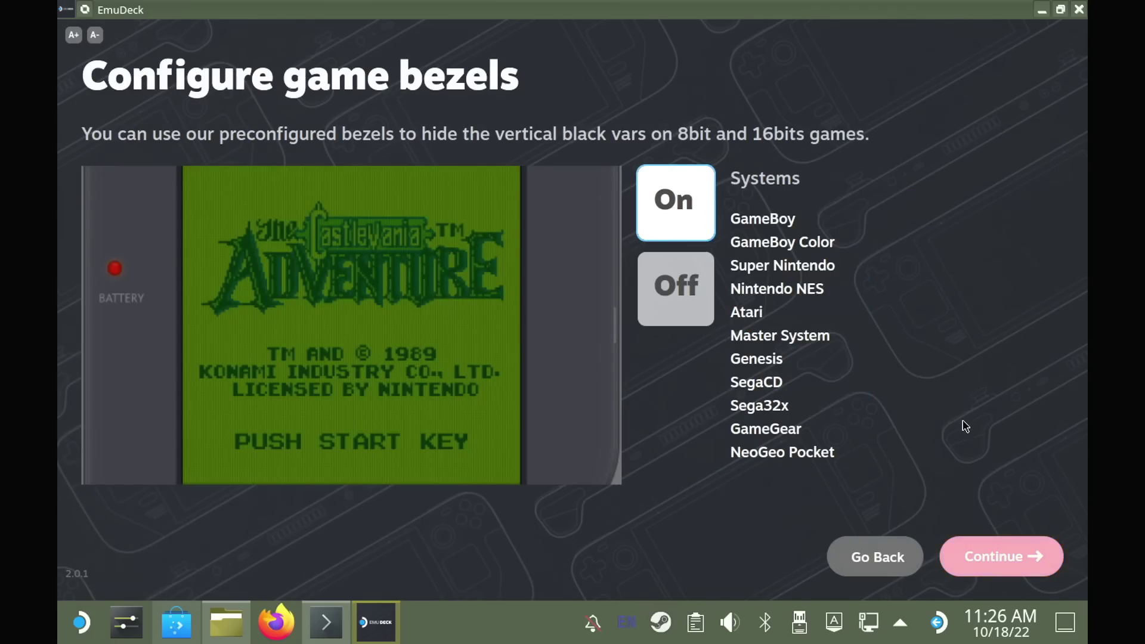
pyautogui.click(998, 557)
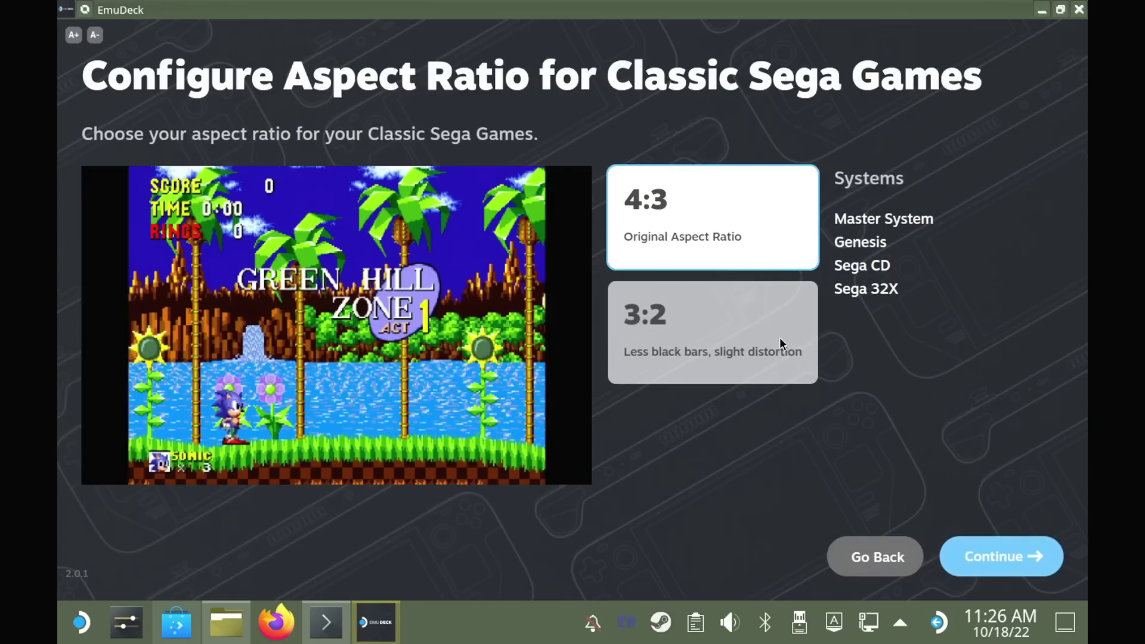
pyautogui.click(763, 331)
pyautogui.click(1000, 556)
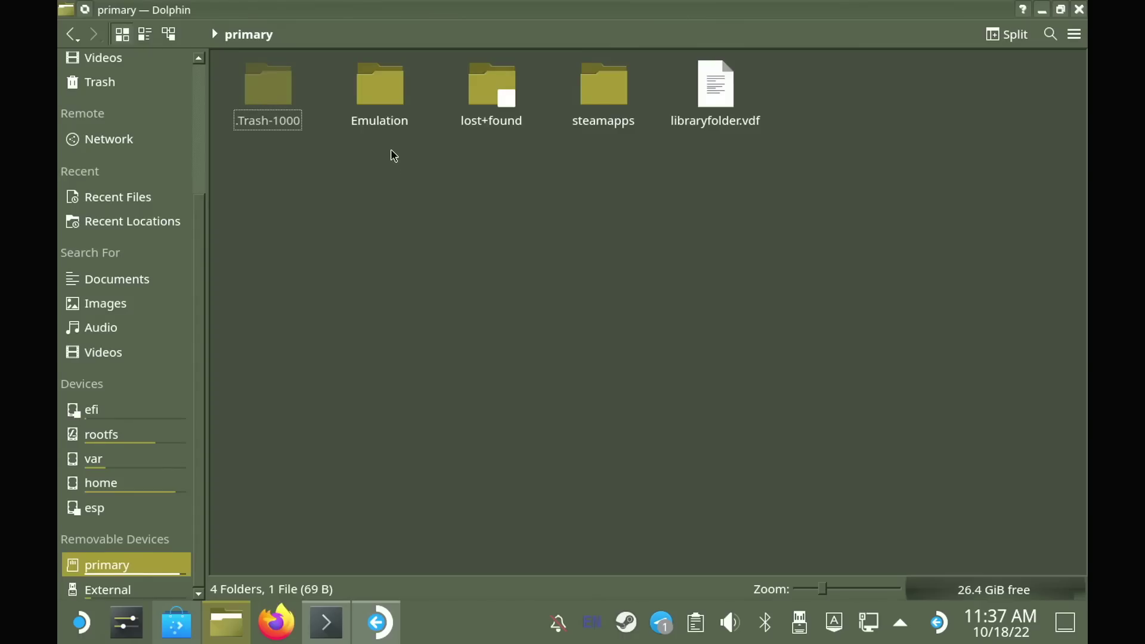
# Browse the SD card's Emulation and roms folders, then return to Emulation and open bios
pyautogui.click(384, 122)
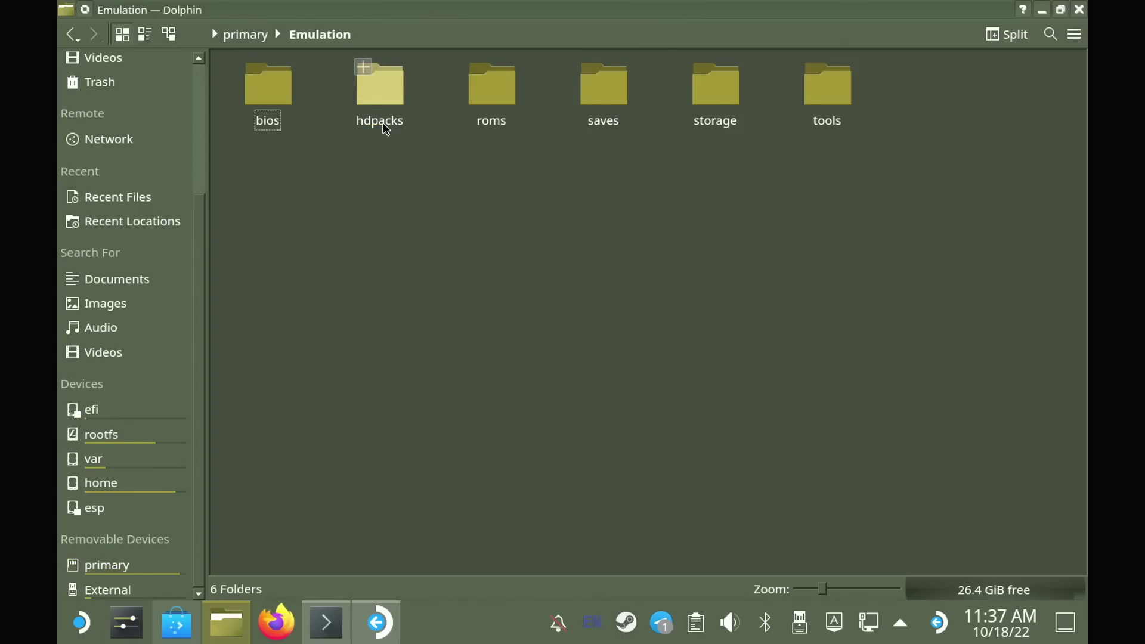
pyautogui.click(487, 112)
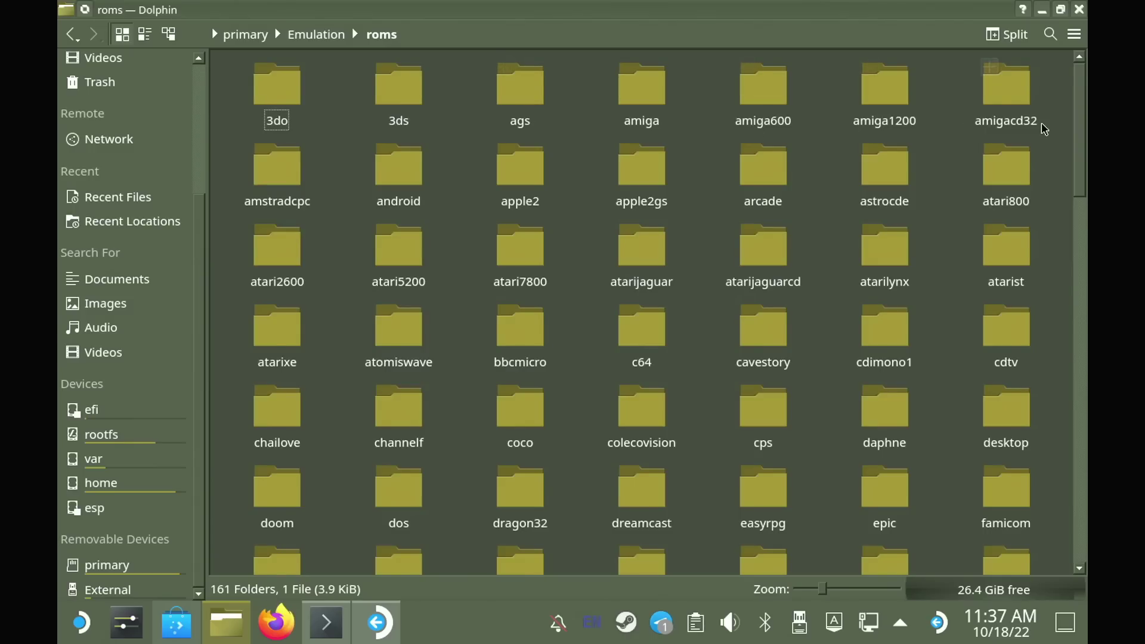
pyautogui.moveTo(1079, 124); pyautogui.dragTo(719, 81)
pyautogui.click(297, 34)
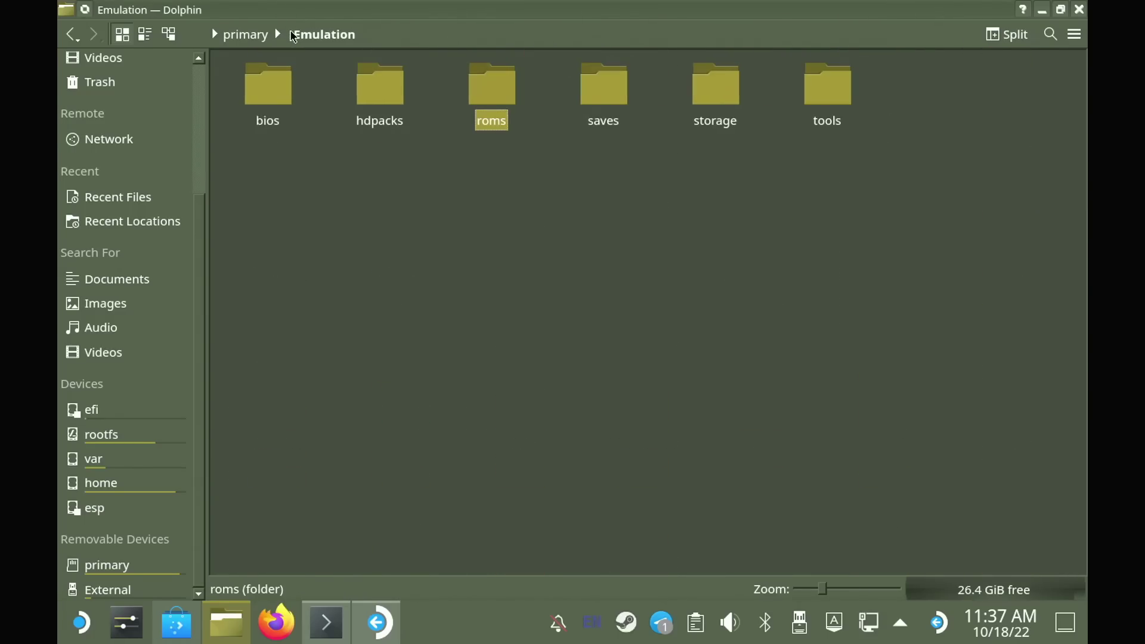
pyautogui.click(276, 82)
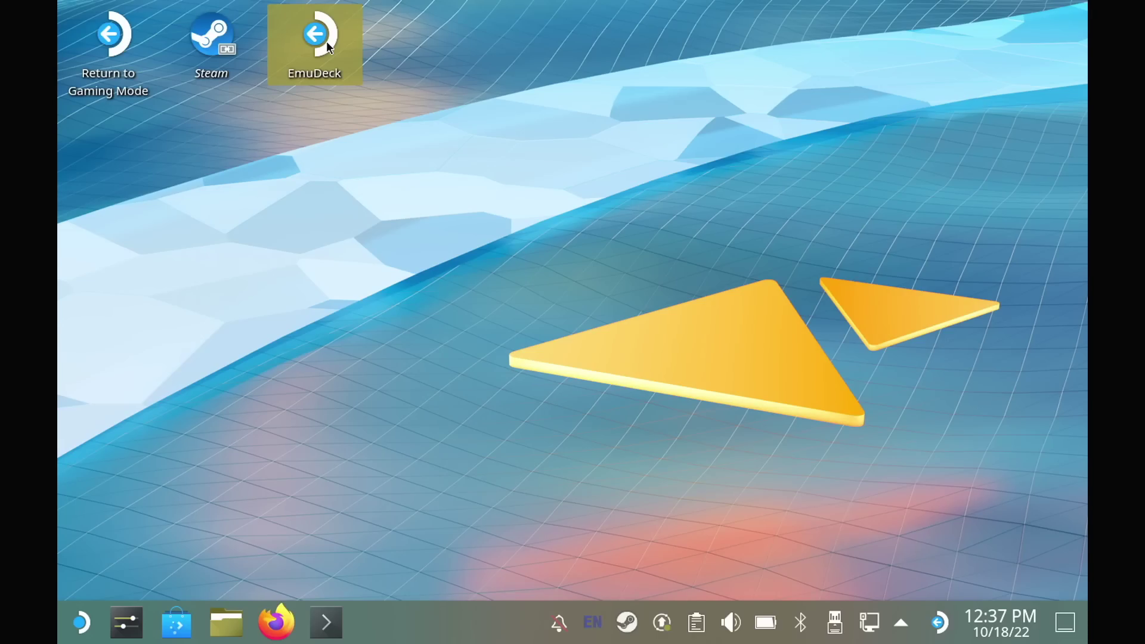
# Launch Steam ROM Manager from EmuDeck's Tools & Stuff, agreeing to exit Steam
pyautogui.click(327, 47)
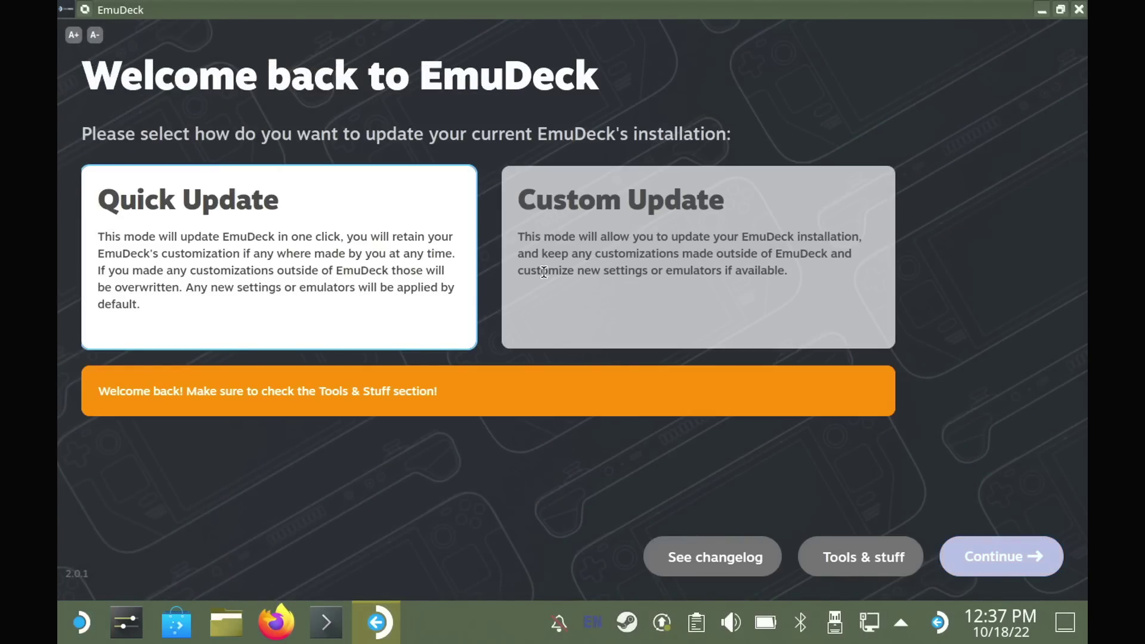
pyautogui.click(849, 558)
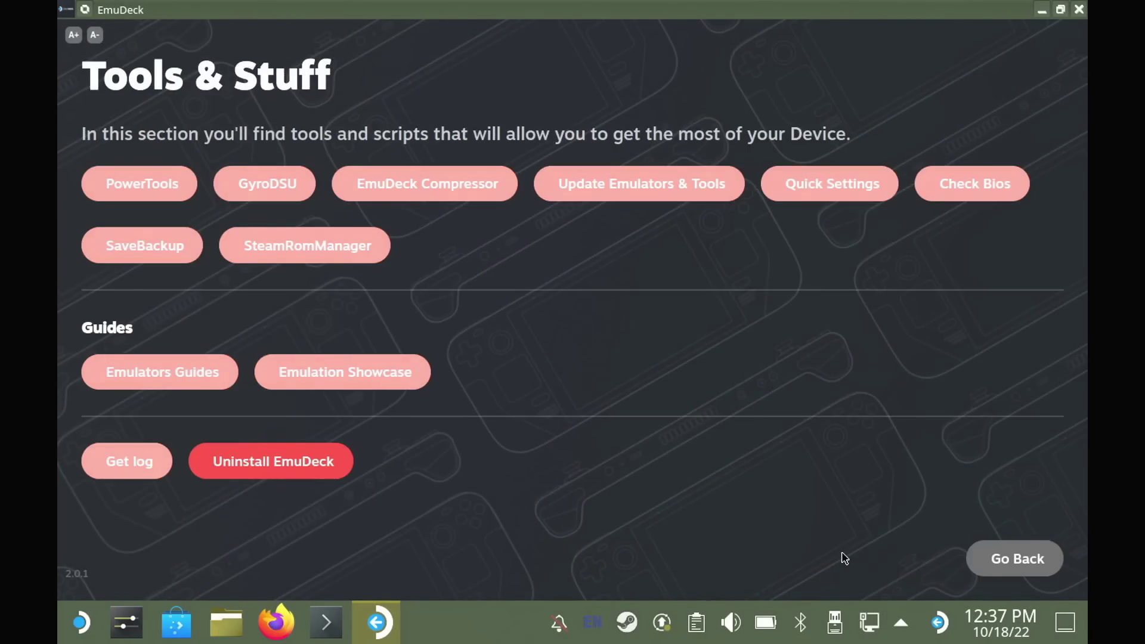
pyautogui.click(345, 257)
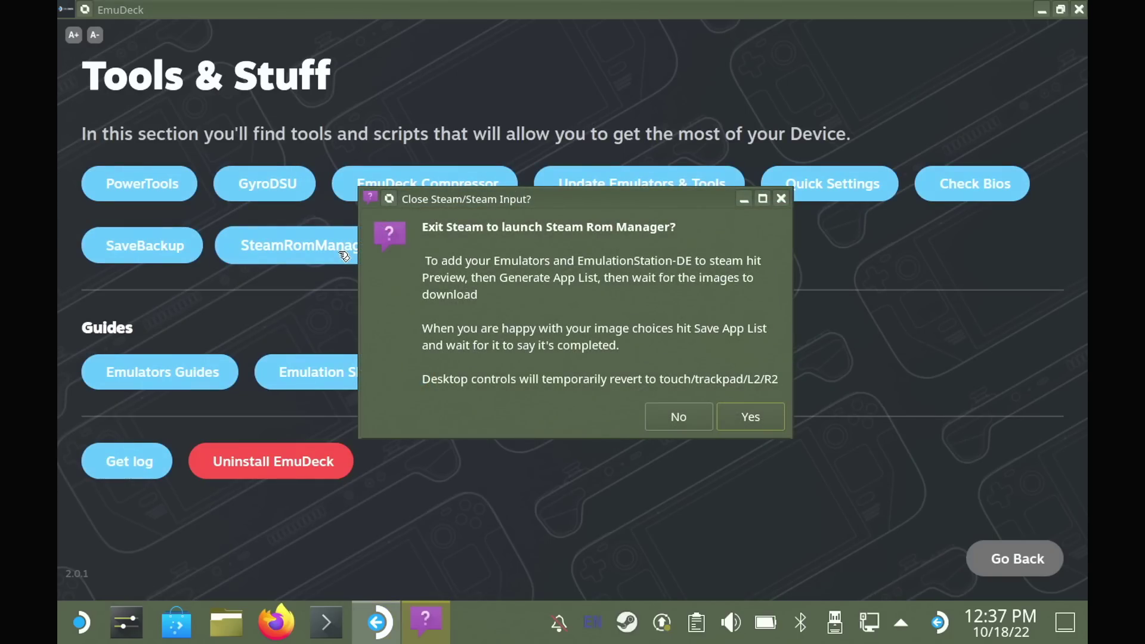
pyautogui.click(739, 412)
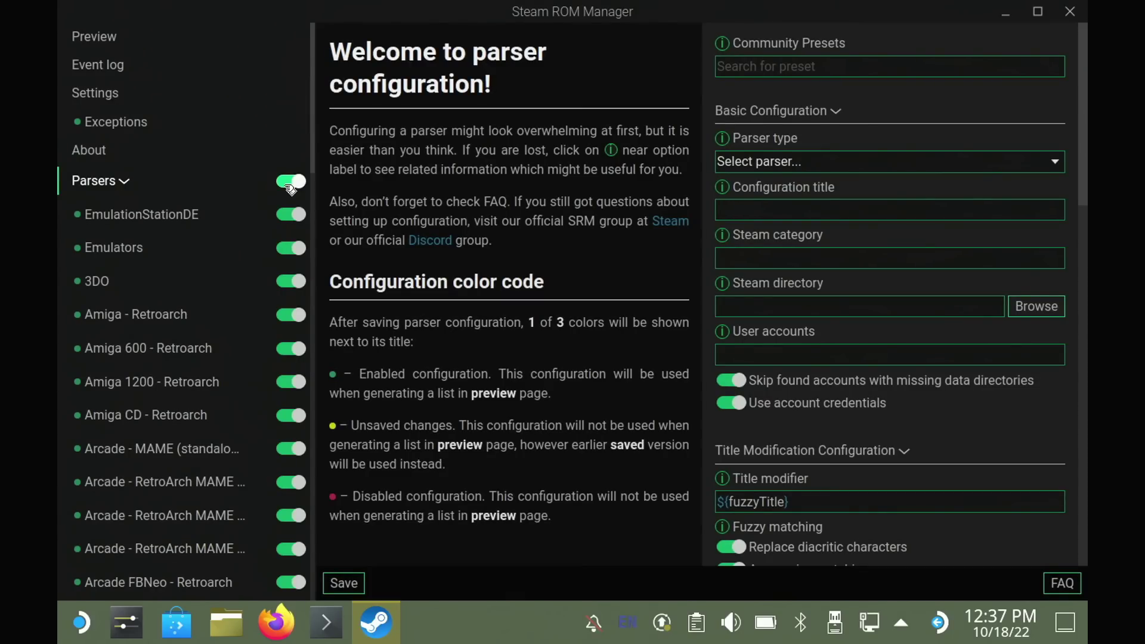
# Turn off all parsers, then enable only the EmulationStationDE and Emulators parsers
pyautogui.click(289, 183)
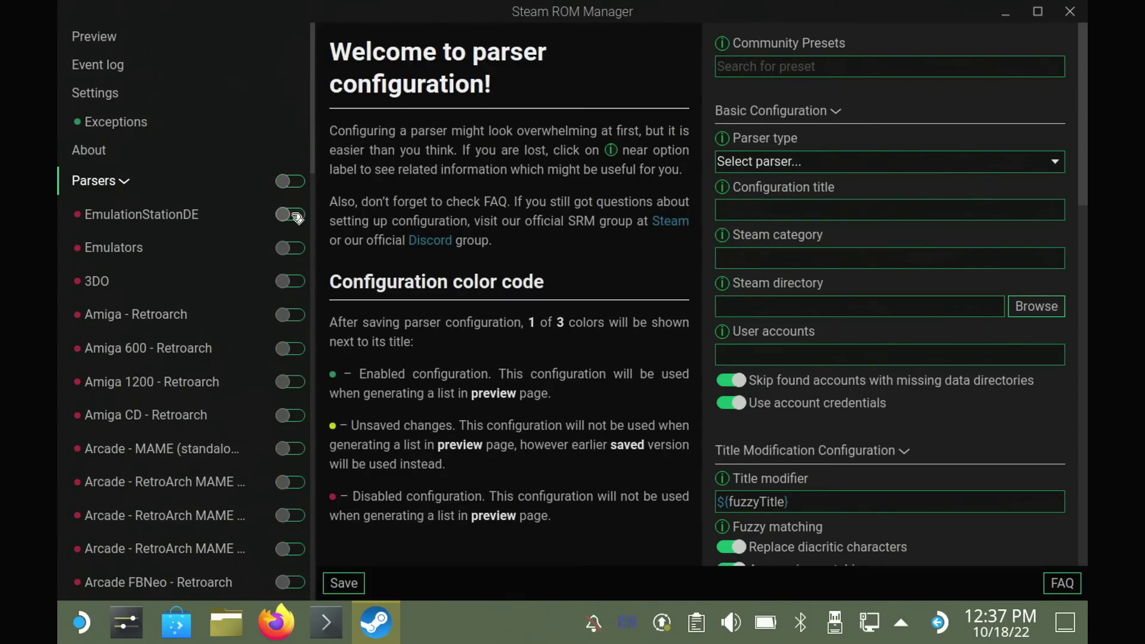
pyautogui.click(298, 215)
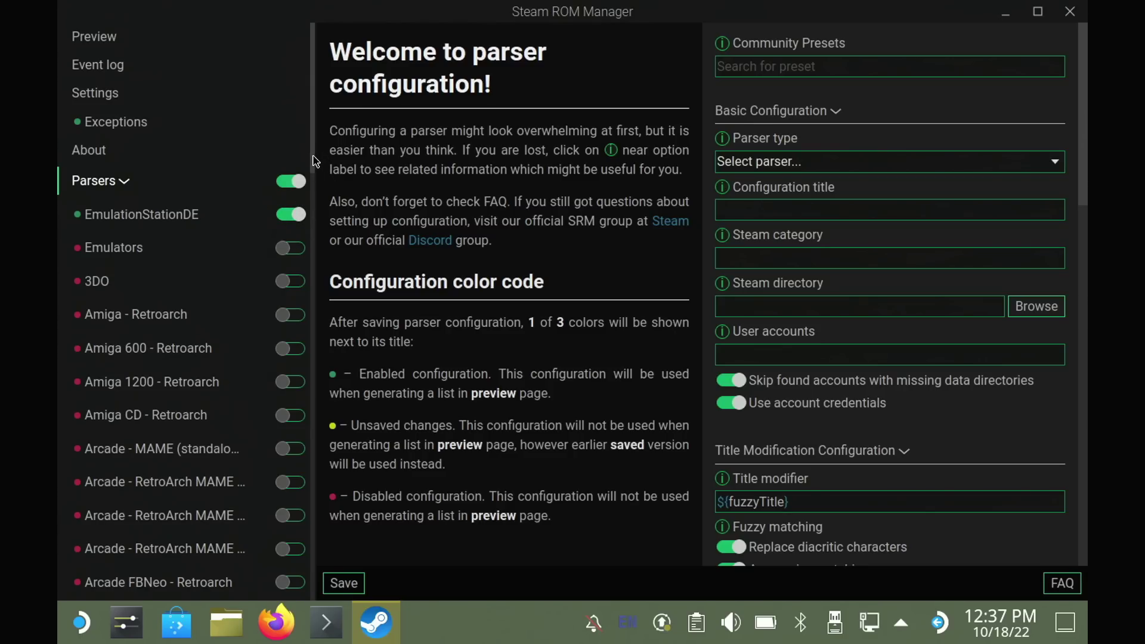
pyautogui.moveTo(314, 161); pyautogui.dragTo(313, 485)
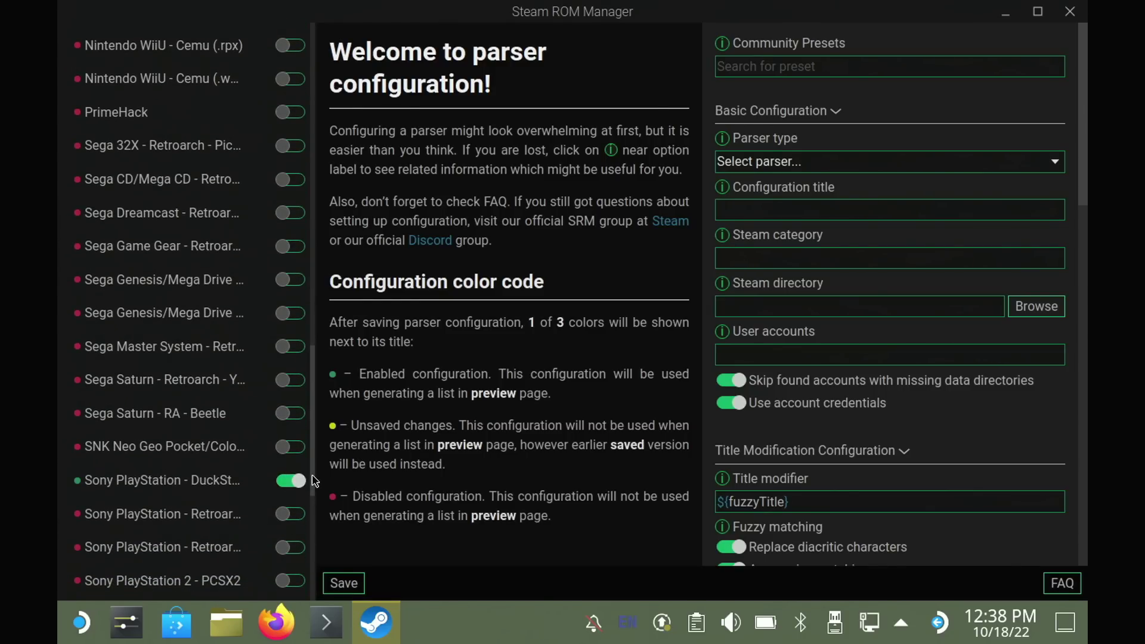
pyautogui.moveTo(315, 481); pyautogui.dragTo(300, 101)
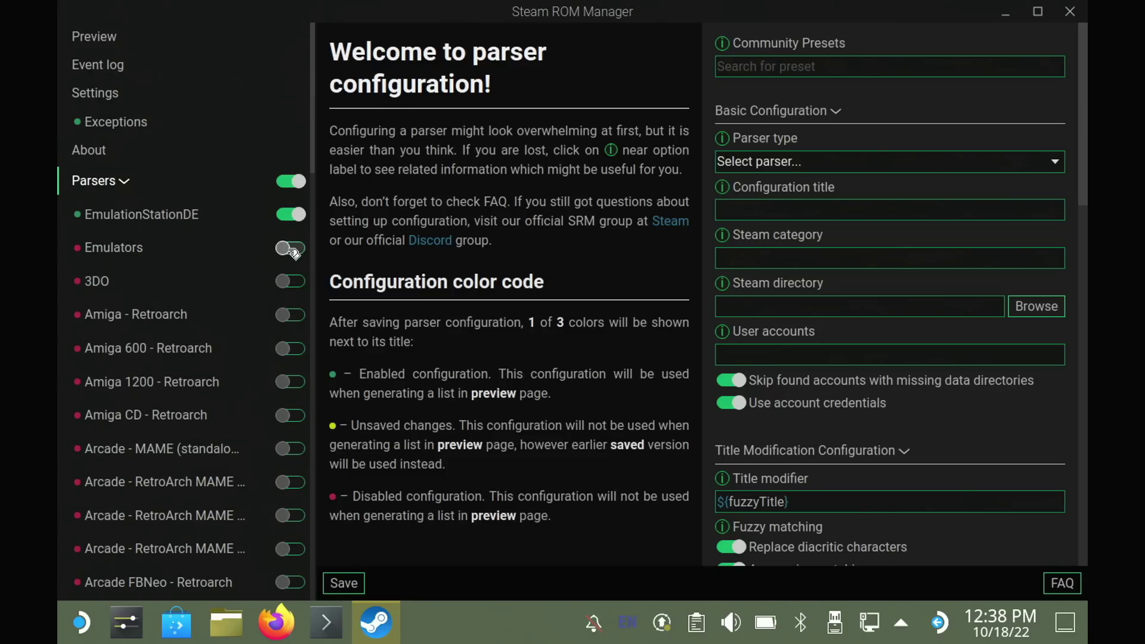
pyautogui.click(292, 248)
# Generate the app list on Steam ROM Manager's Preview page
pyautogui.click(108, 37)
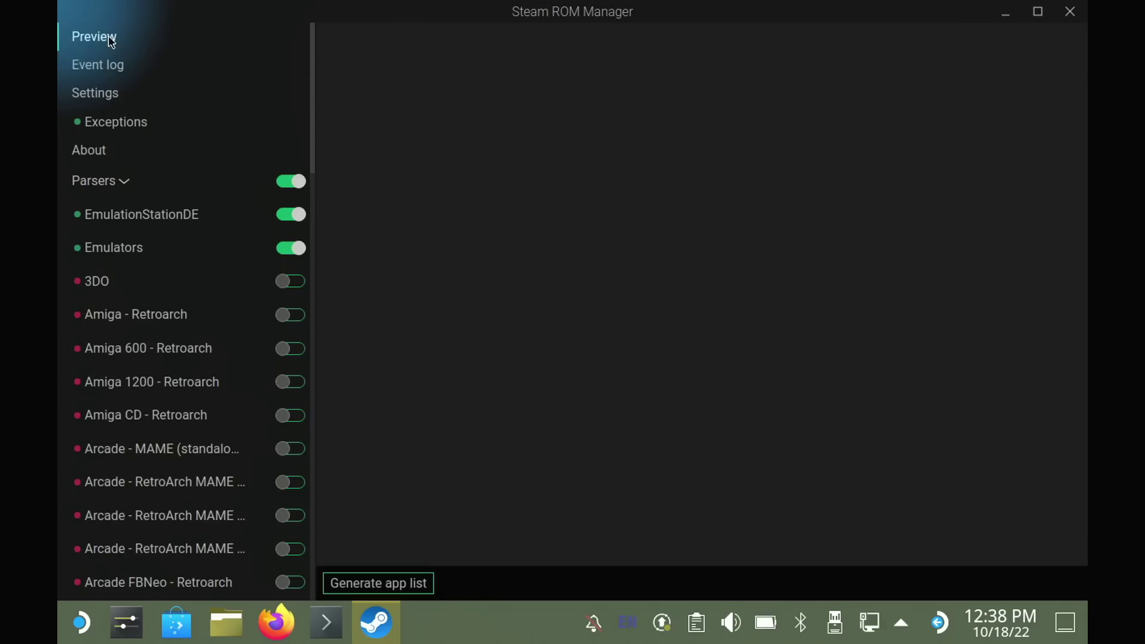
pyautogui.click(379, 591)
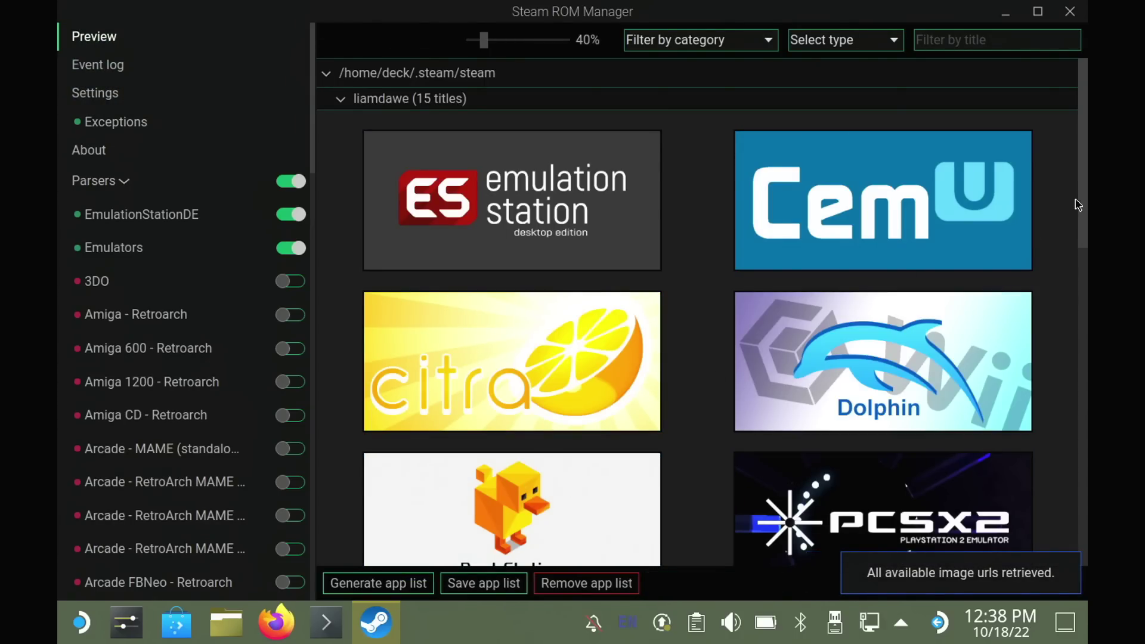
pyautogui.scroll(-1, 1080, 203)
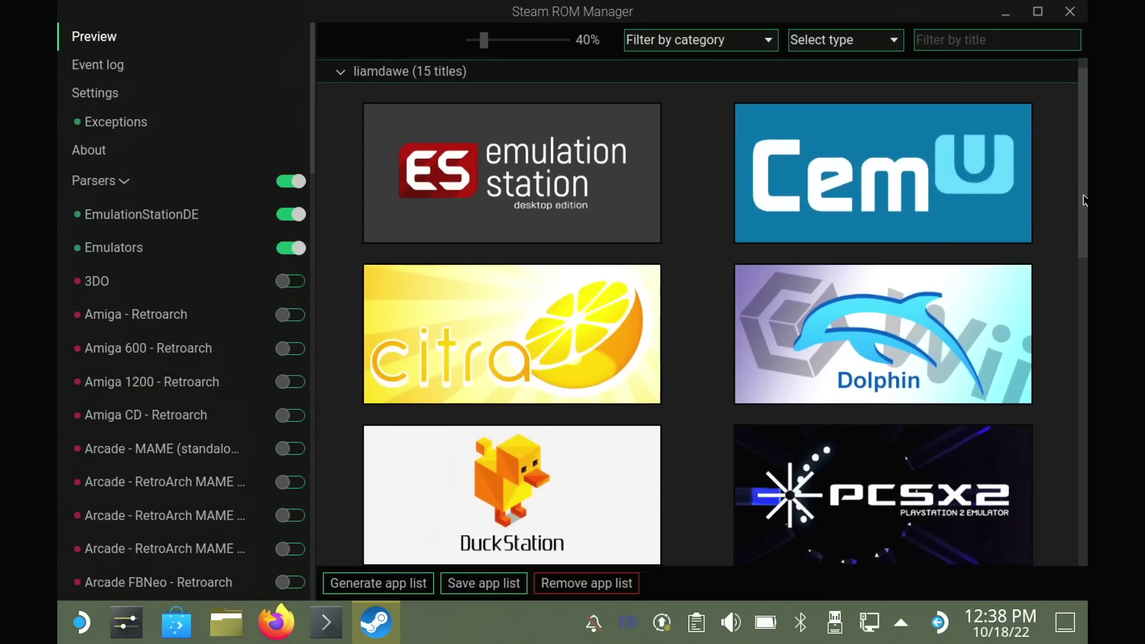
pyautogui.moveTo(1084, 200); pyautogui.dragTo(1068, 524)
# Switch the Silent Bomber and yuzu artwork, then save the app list to Steam
pyautogui.moveTo(833, 456)
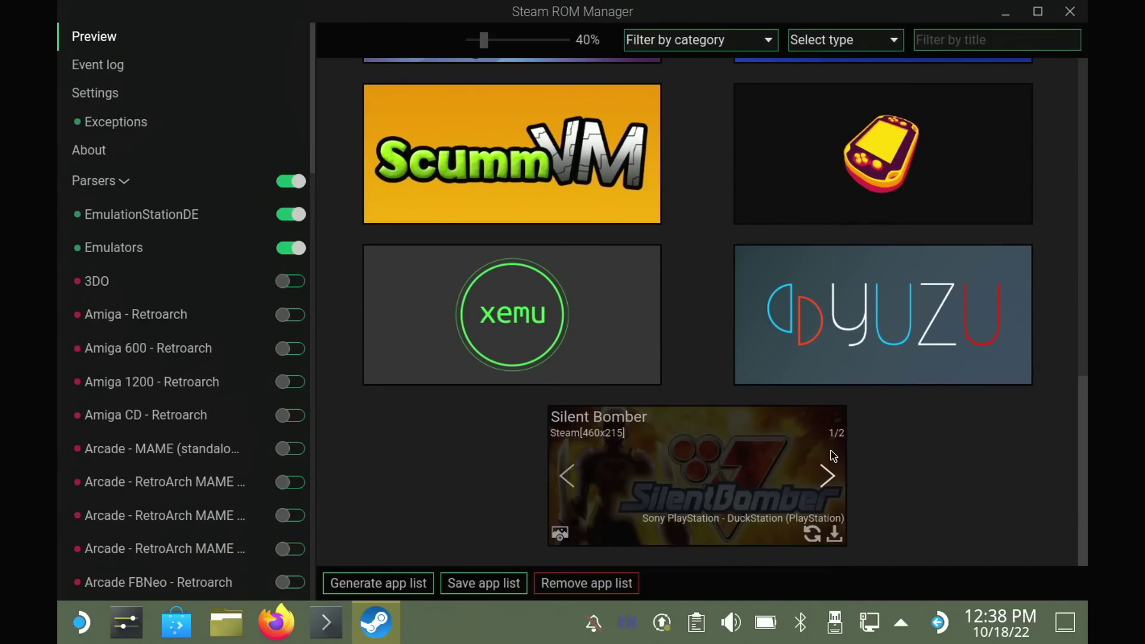
pyautogui.click(830, 476)
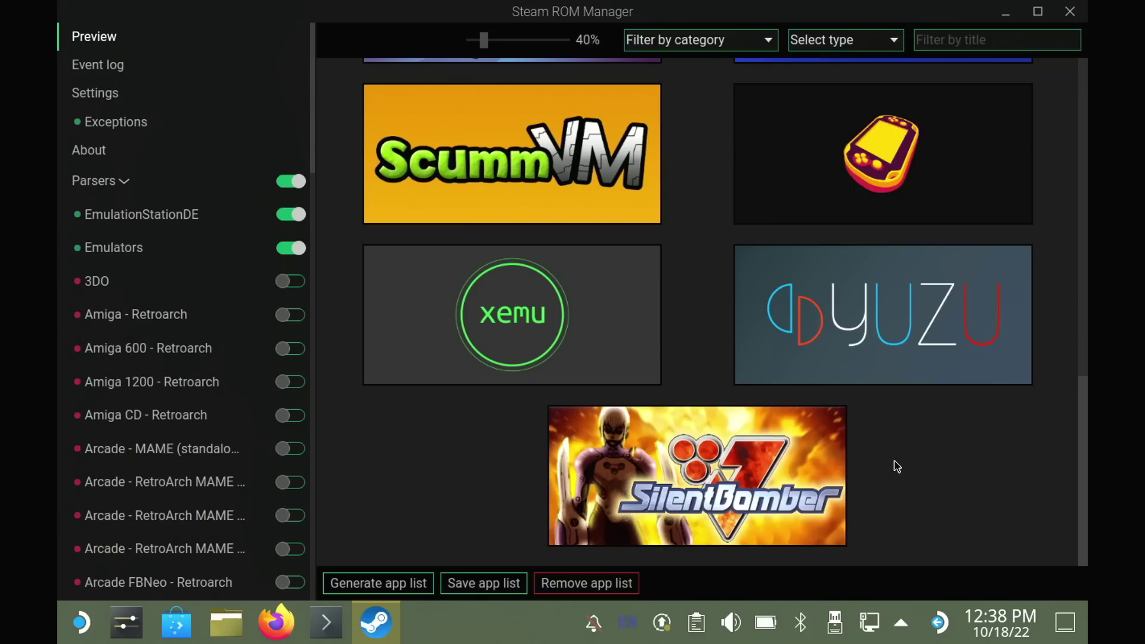
pyautogui.moveTo(970, 337)
pyautogui.click(1016, 325)
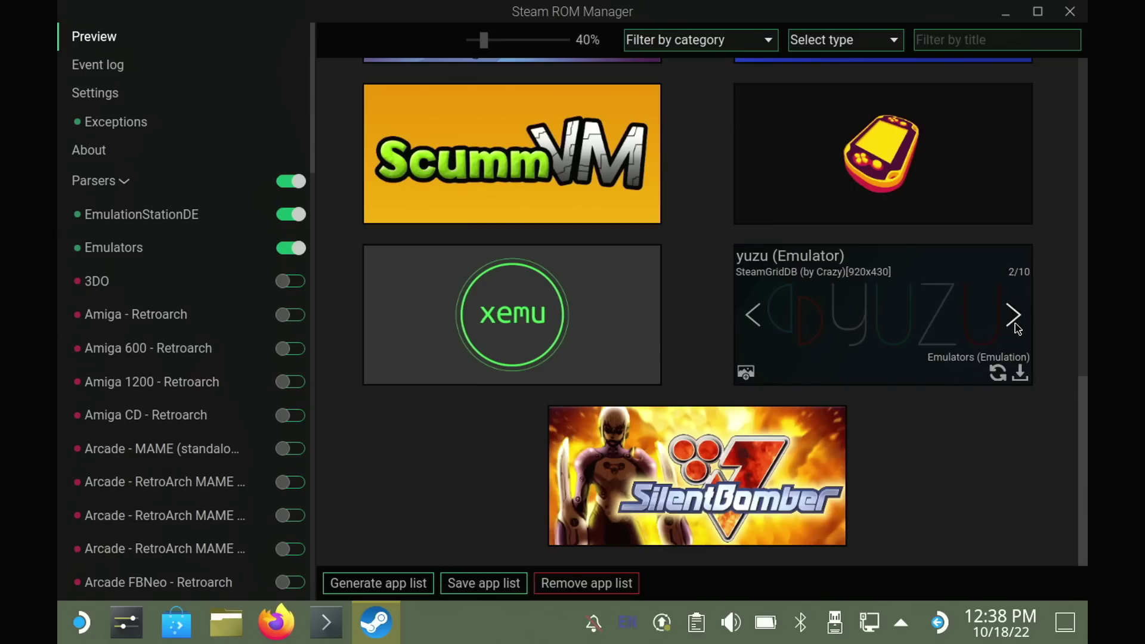
pyautogui.moveTo(1081, 384); pyautogui.dragTo(1072, 151)
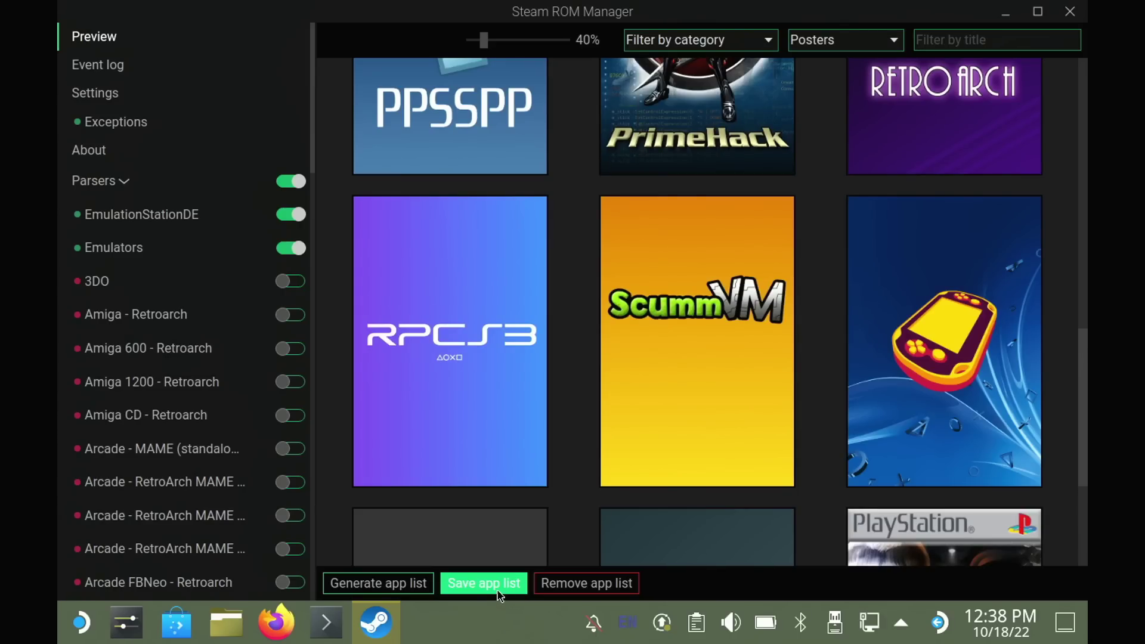
pyautogui.click(498, 591)
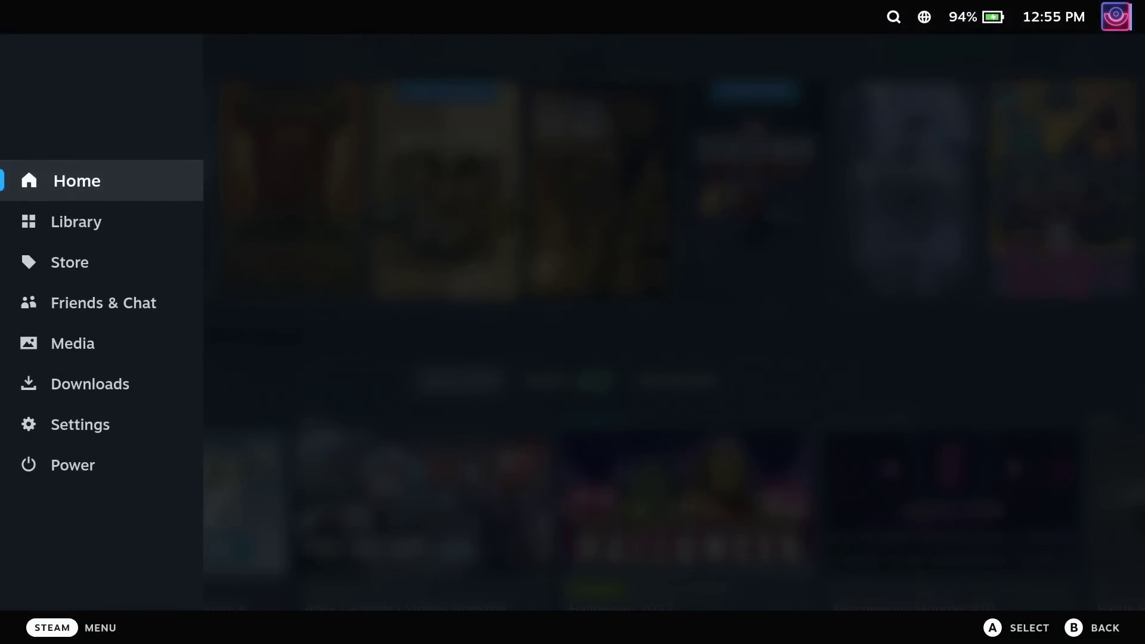
# Open EmulationStation's game page from the Non-Steam section of the Steam library
pyautogui.press('Down')
pyautogui.press('Return')
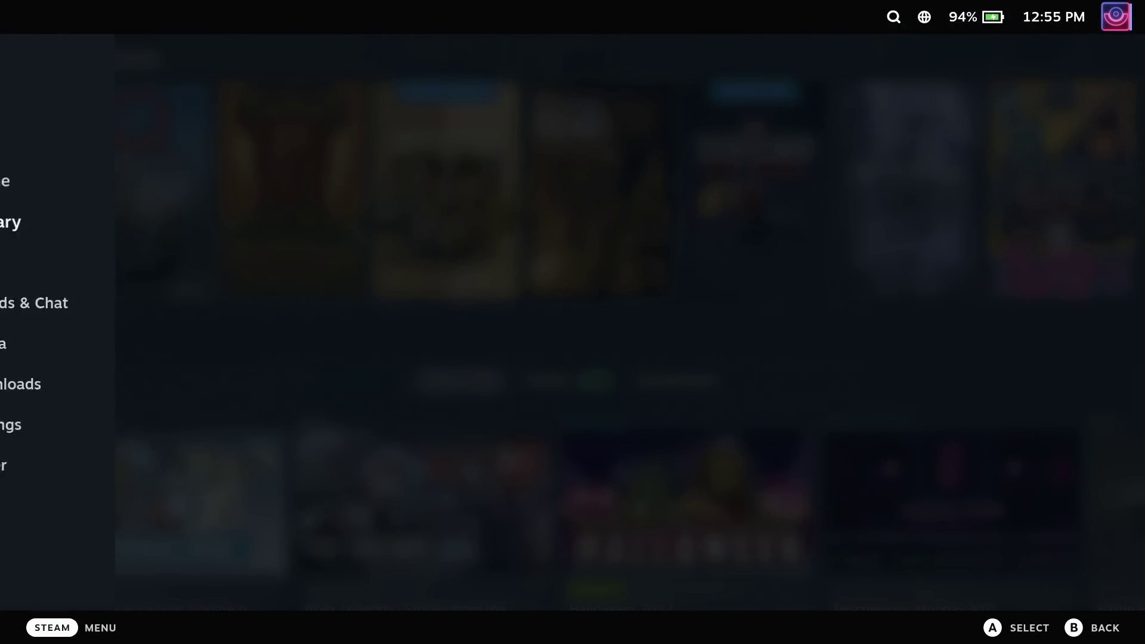
pyautogui.press('Tab')
pyautogui.press('Tab')
pyautogui.press('Tab')
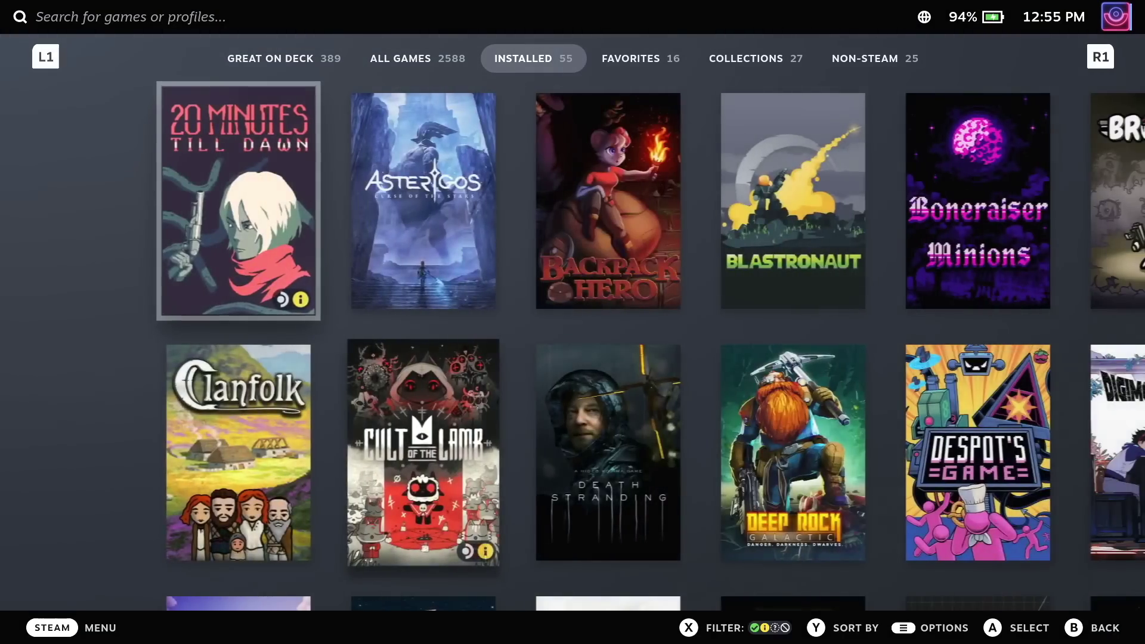
pyautogui.press('Tab')
pyautogui.press('Tab')
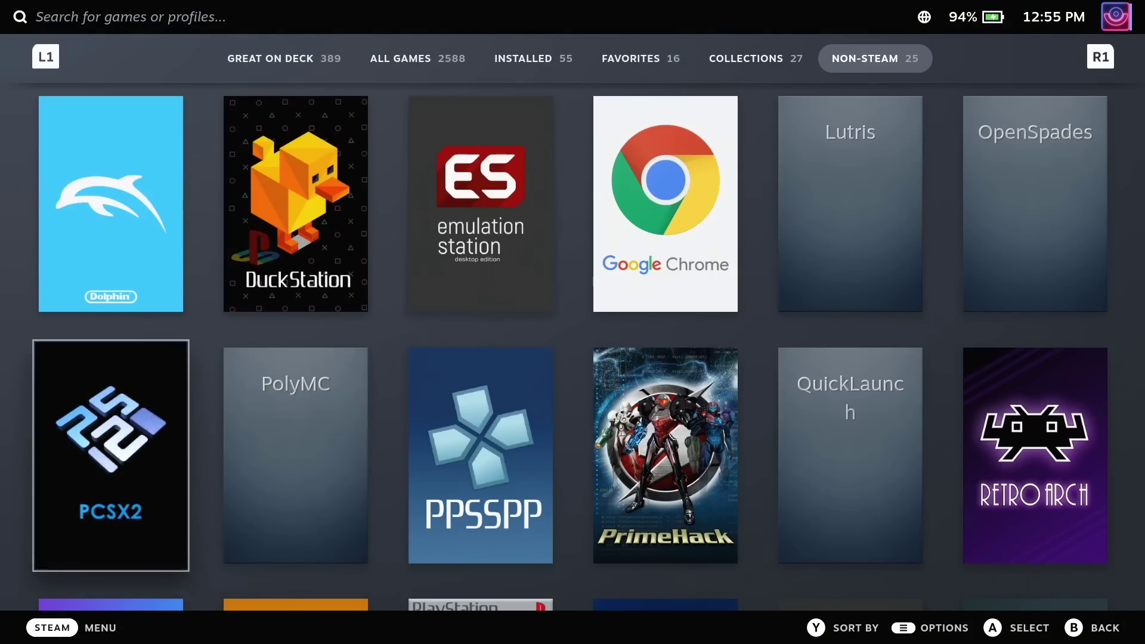
pyautogui.press('Right')
pyautogui.press('Right')
pyautogui.press('Return')
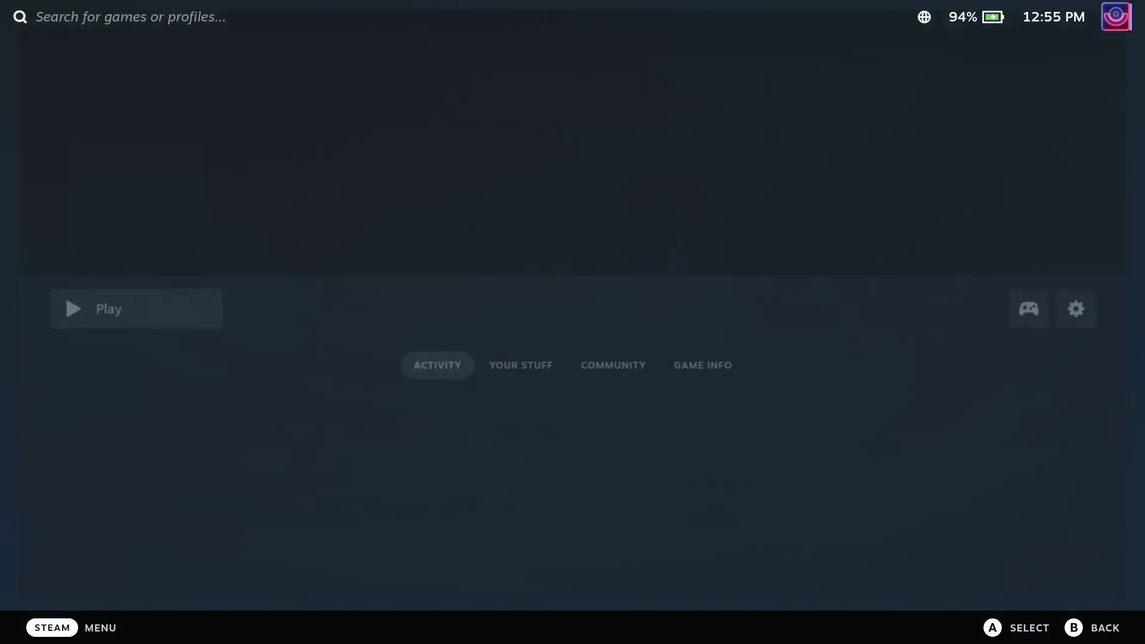
# Launch EmulationStation, browse the Silent Bomber entries under Sony PlayStation, then open the main menu
pyautogui.press('Return')
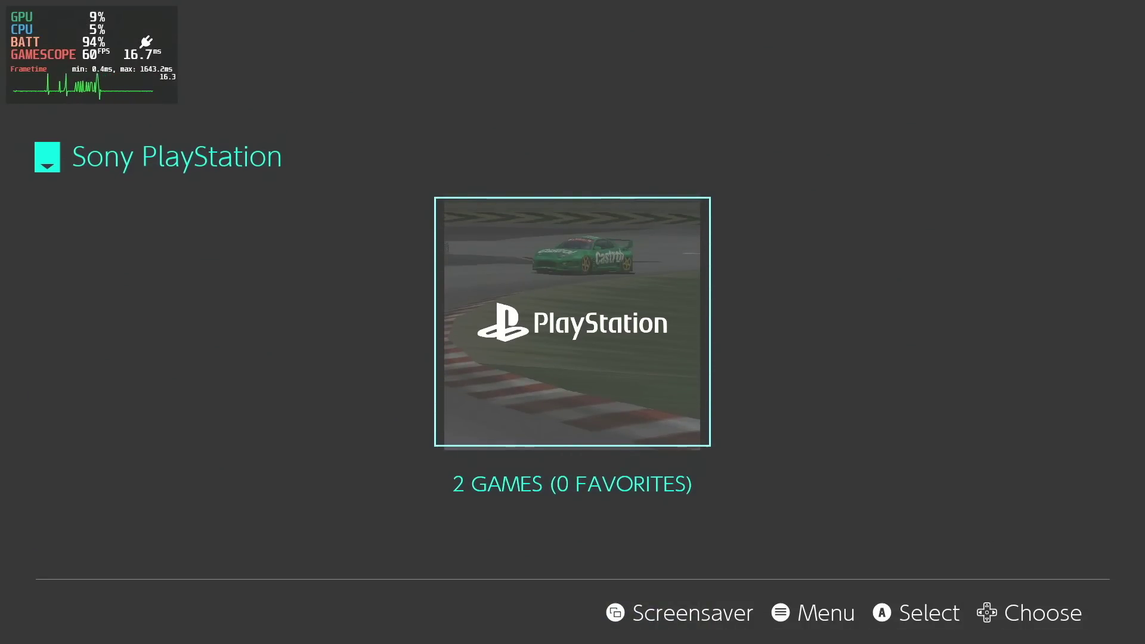
pyautogui.press('Return')
pyautogui.press('Down')
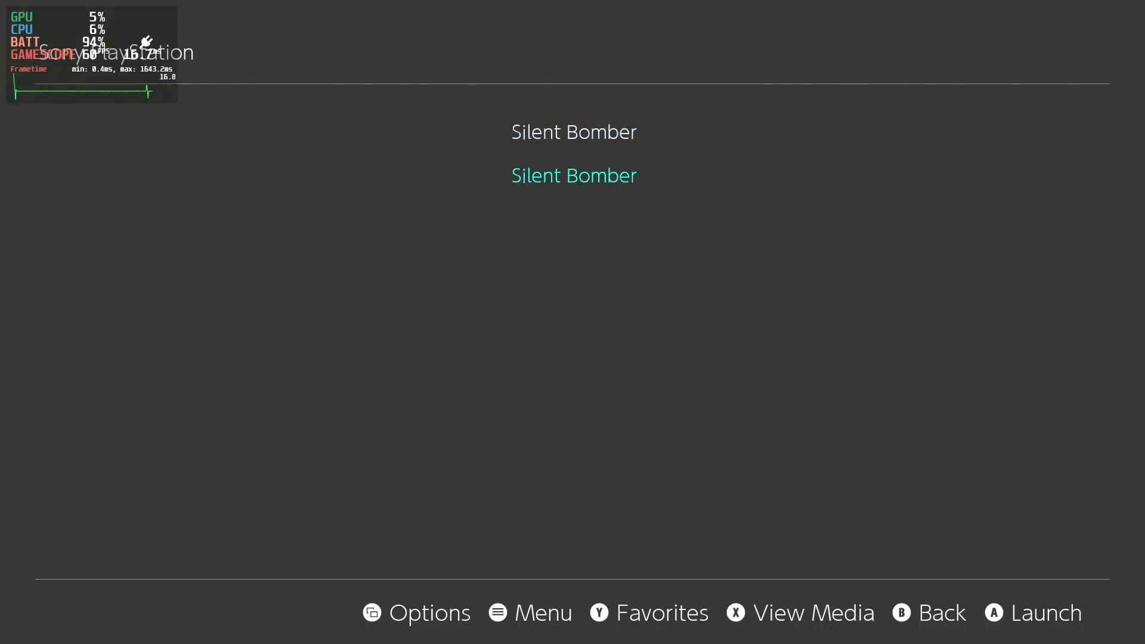
pyautogui.press('BackSpace')
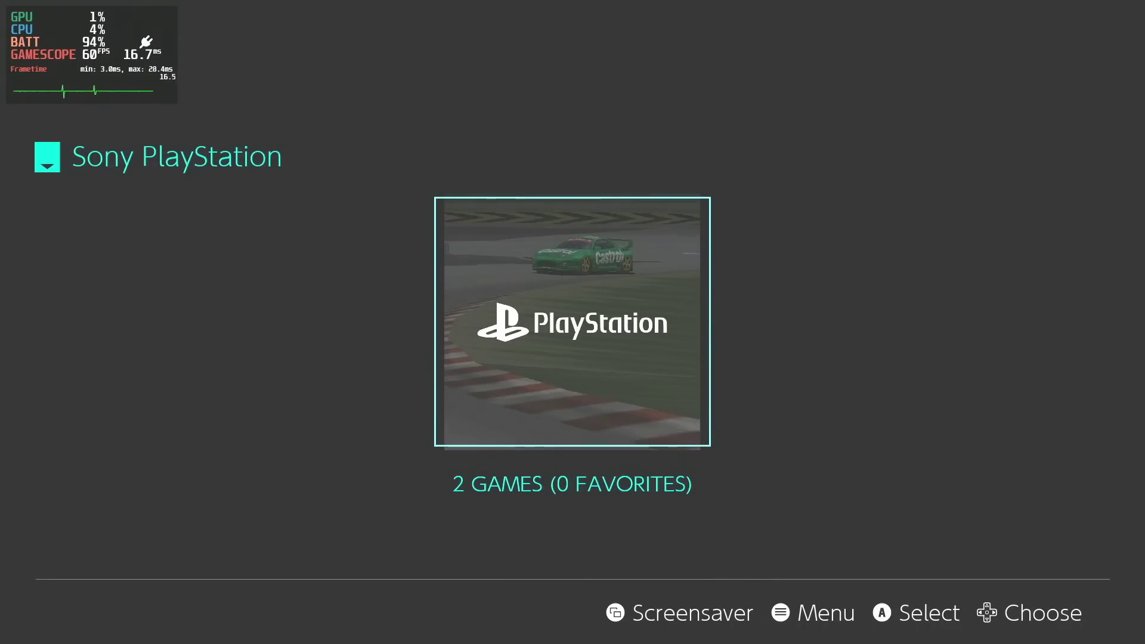
pyautogui.press('Escape')
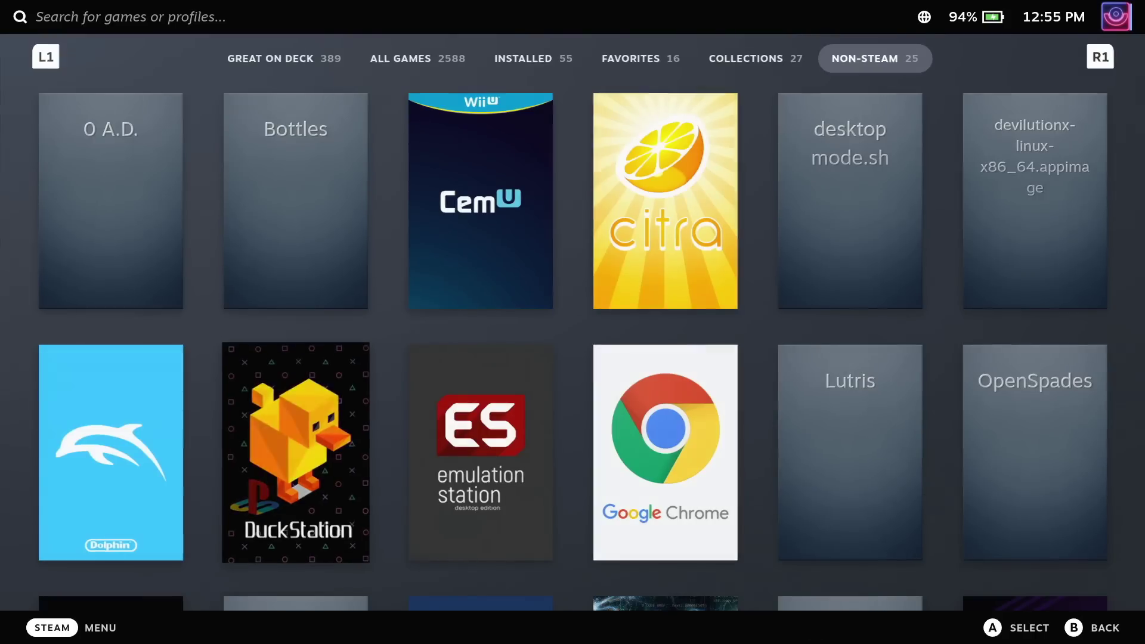
# Quit EmulationStation and launch DuckStation from its Steam page
pyautogui.press('Return')
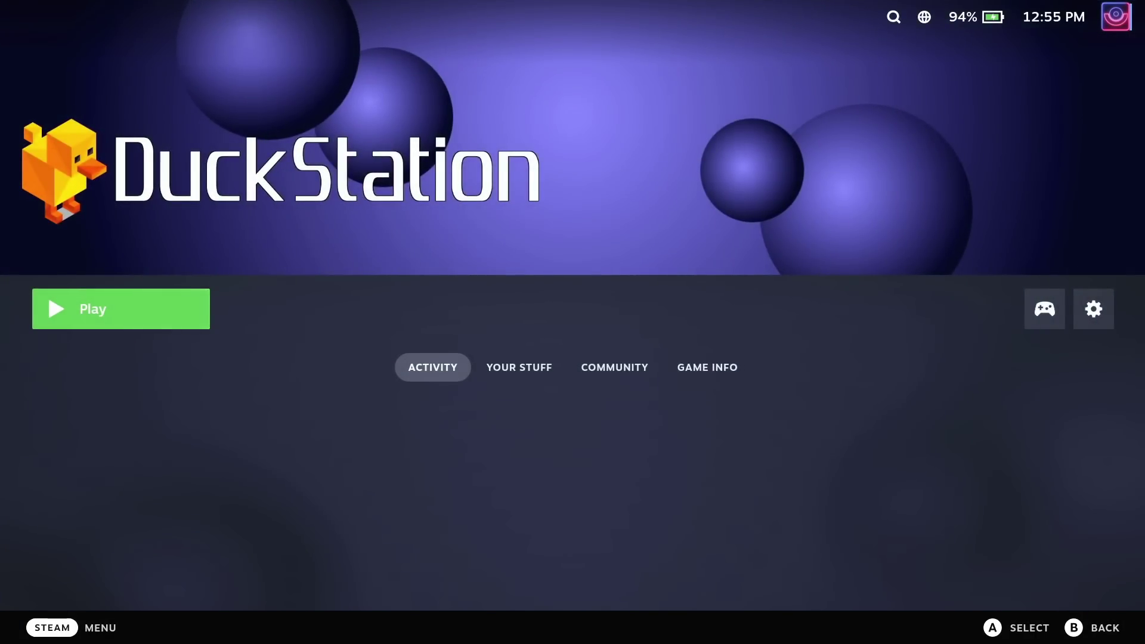
pyautogui.press('Return')
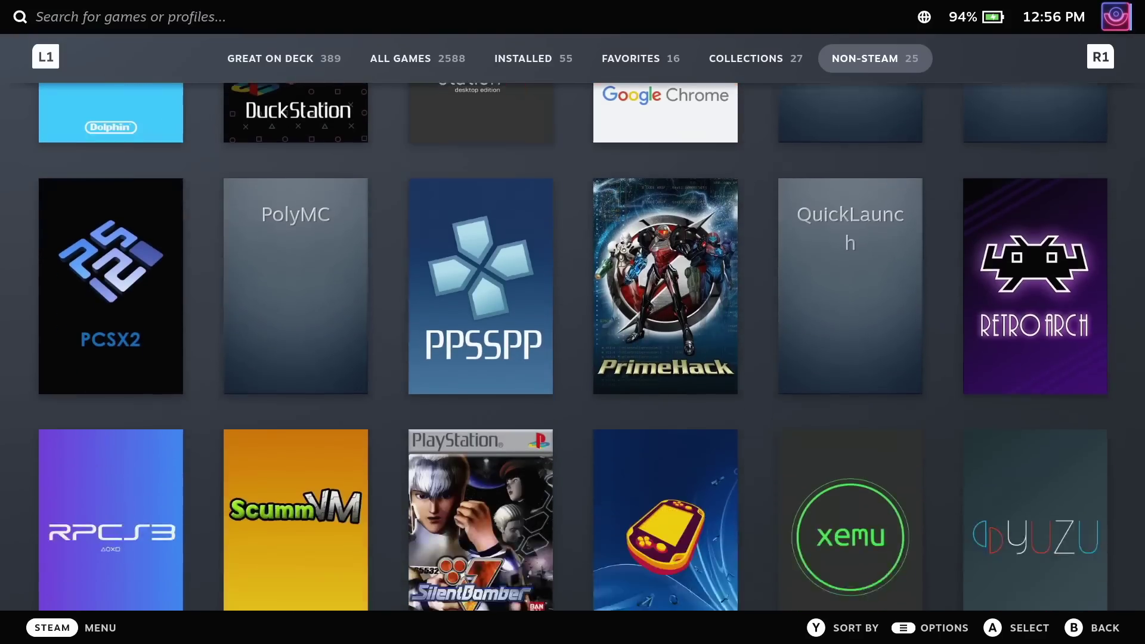
# Open Silent Bomber's game page from the non-Steam games grid
pyautogui.press('Down')
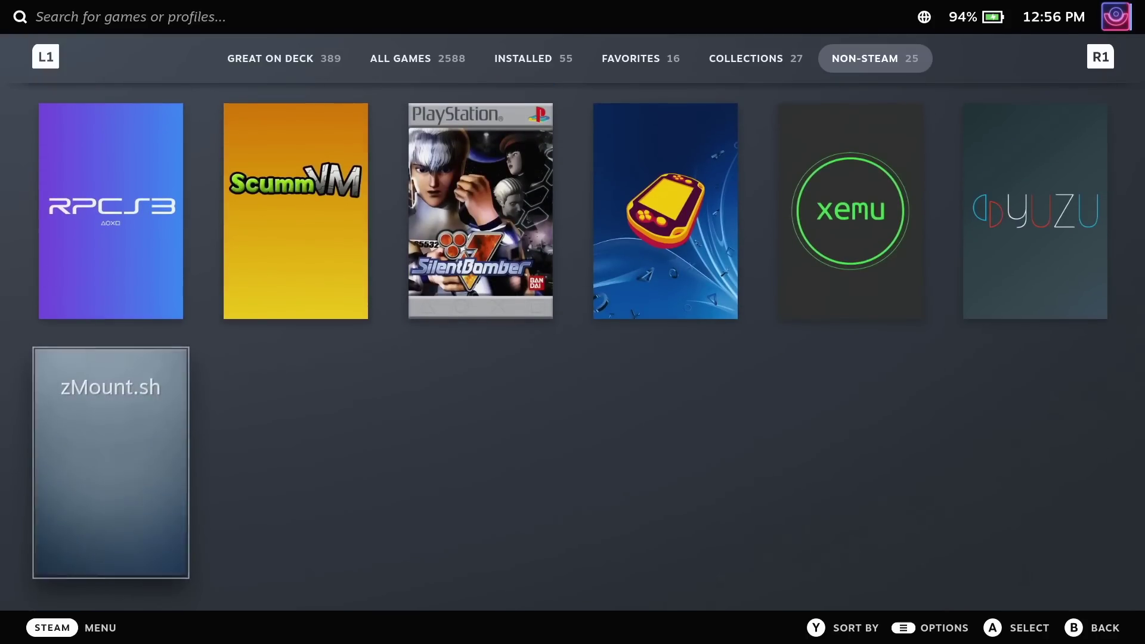
pyautogui.press('Up')
pyautogui.press('Right')
pyautogui.press('Right')
pyautogui.press('Return')
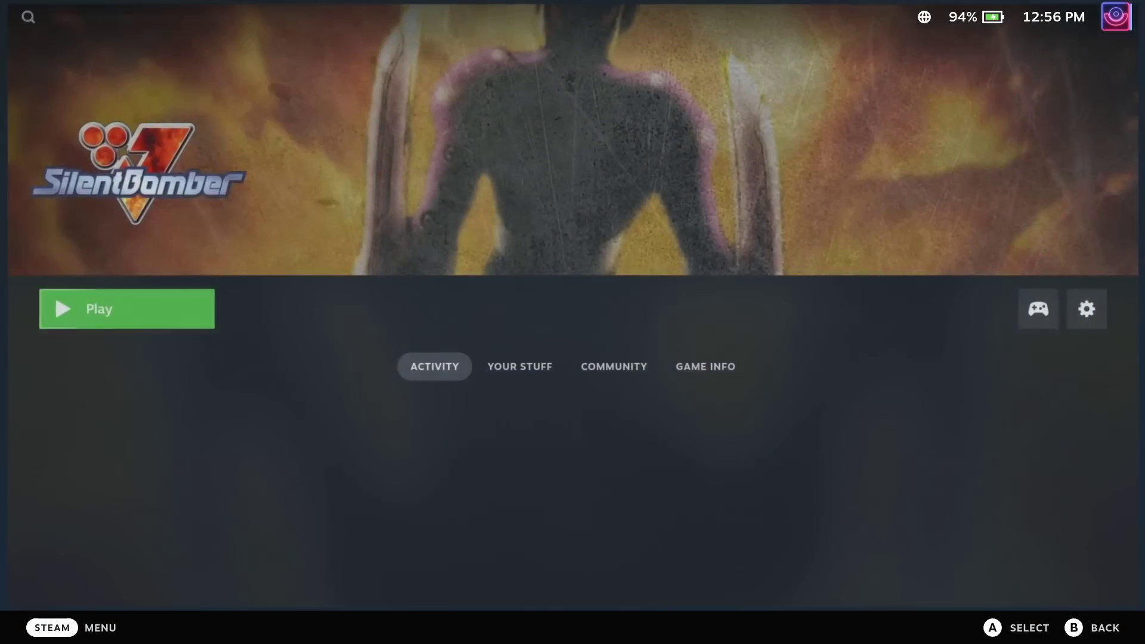
# Apply the EmuDeck - DuckStation controller template to Silent Bomber and view its button layout
pyautogui.press('Right')
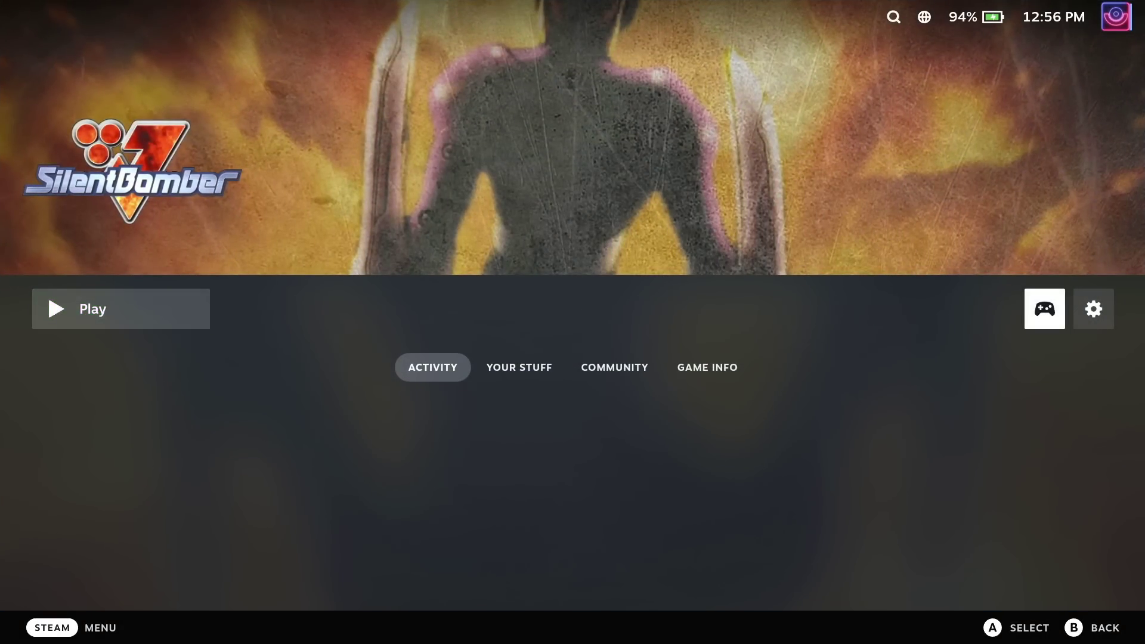
pyautogui.press('Return')
pyautogui.press('Down')
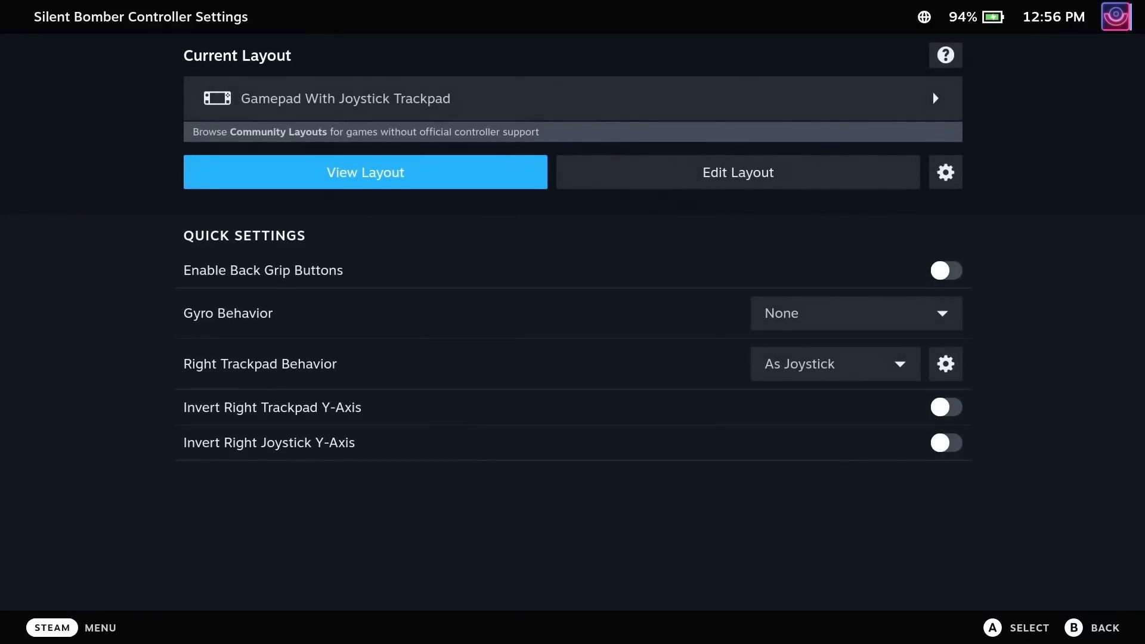
pyautogui.press('Up')
pyautogui.press('Return')
pyautogui.press('Down')
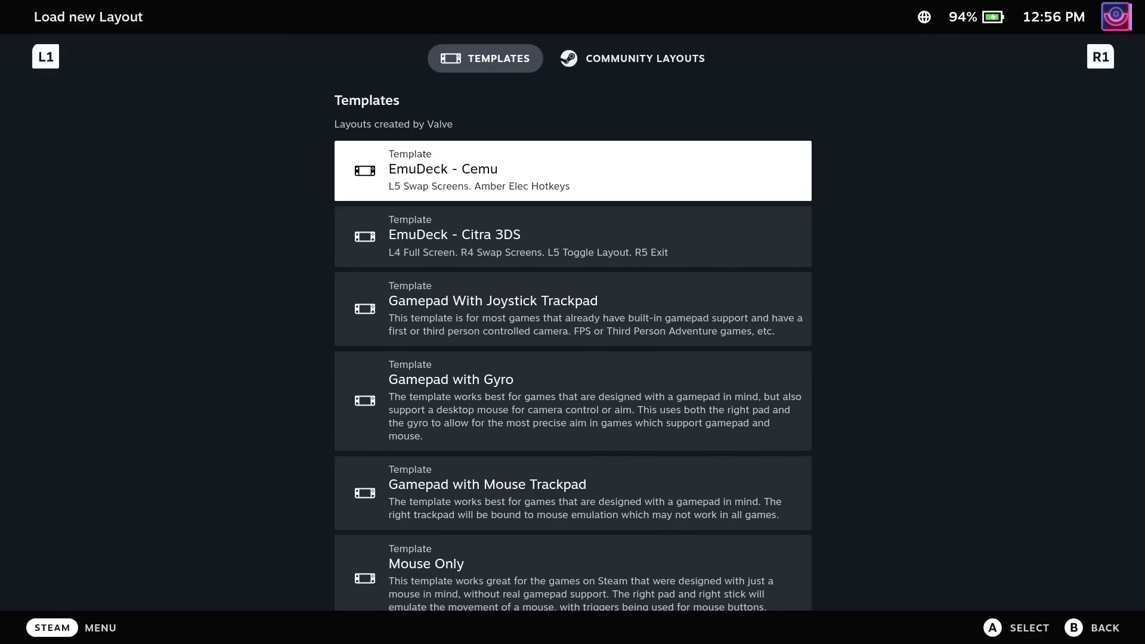
pyautogui.press('Down')
pyautogui.press('Down')
pyautogui.press('Down')
pyautogui.press('Down')
pyautogui.press('Down')
pyautogui.press('Down')
pyautogui.press('Down')
pyautogui.press('Down')
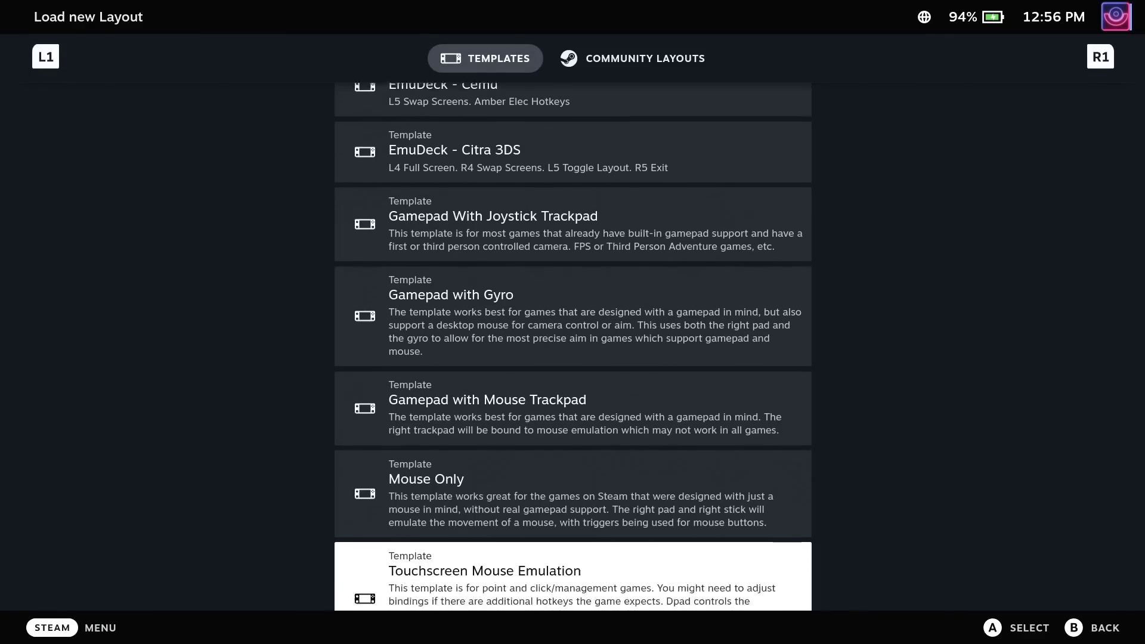
pyautogui.press('Down')
pyautogui.press('Down')
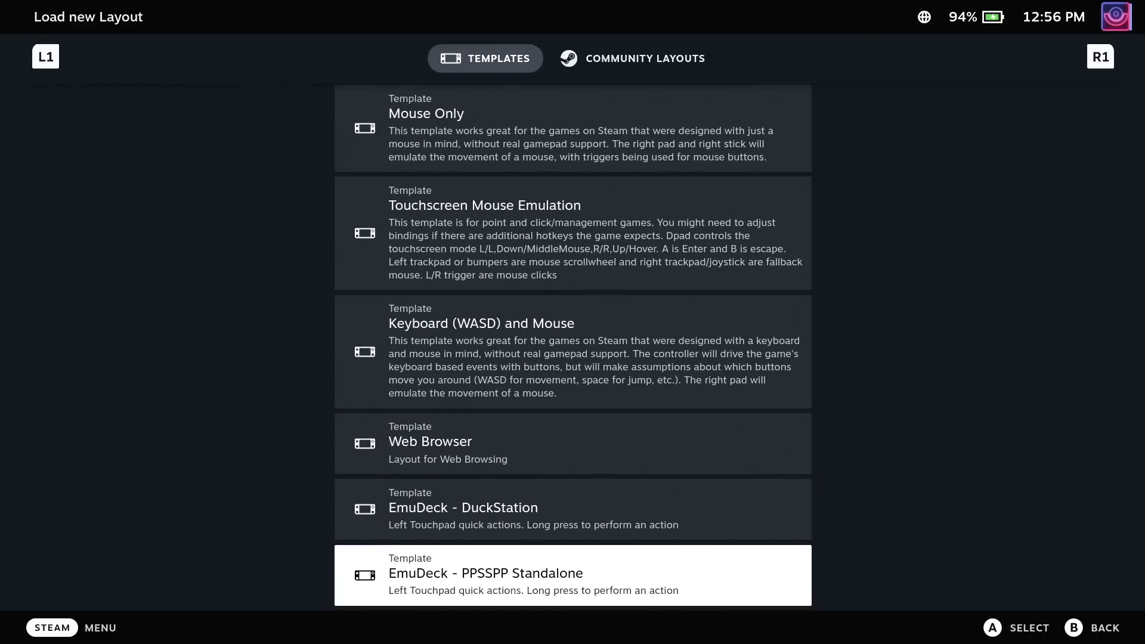
pyautogui.press('Up')
pyautogui.press('Return')
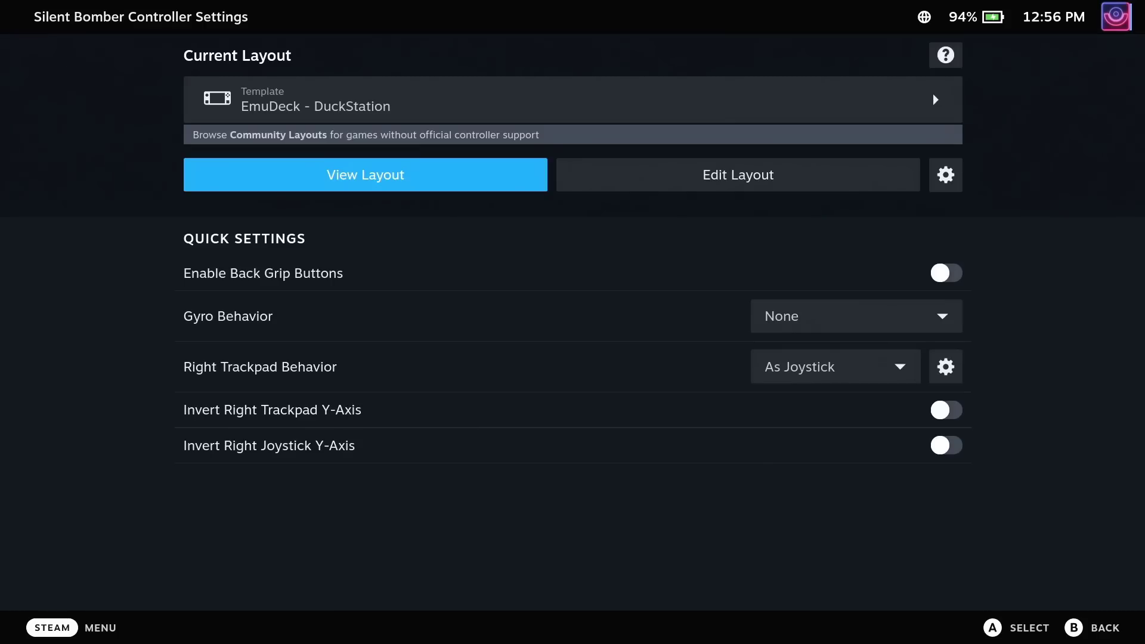
pyautogui.press('Return')
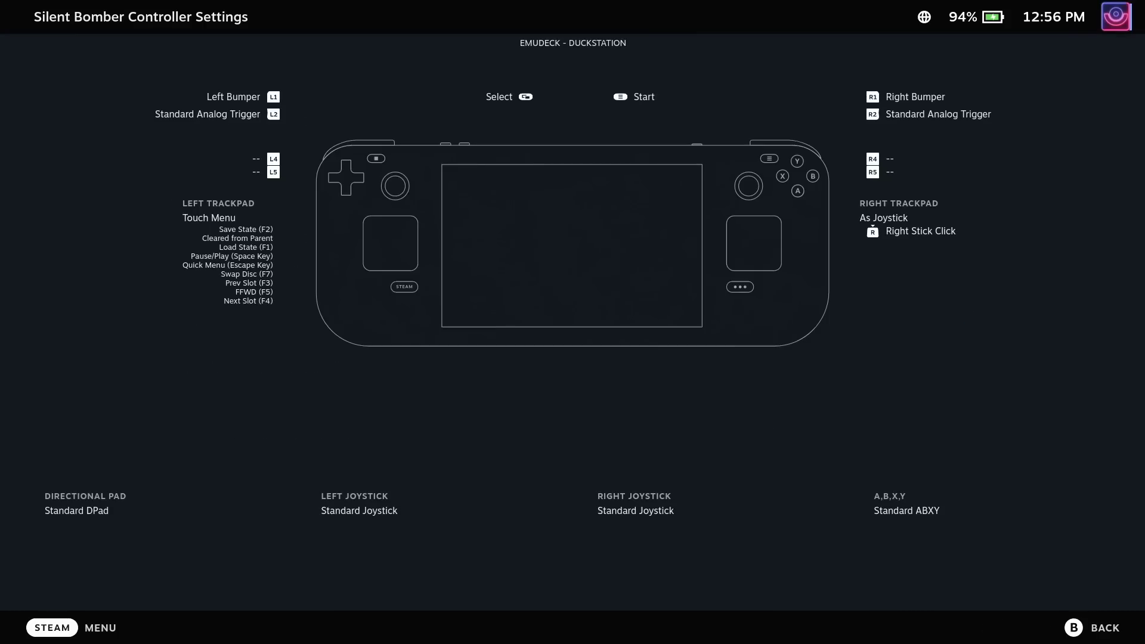
pyautogui.press('Escape')
pyautogui.press('Escape')
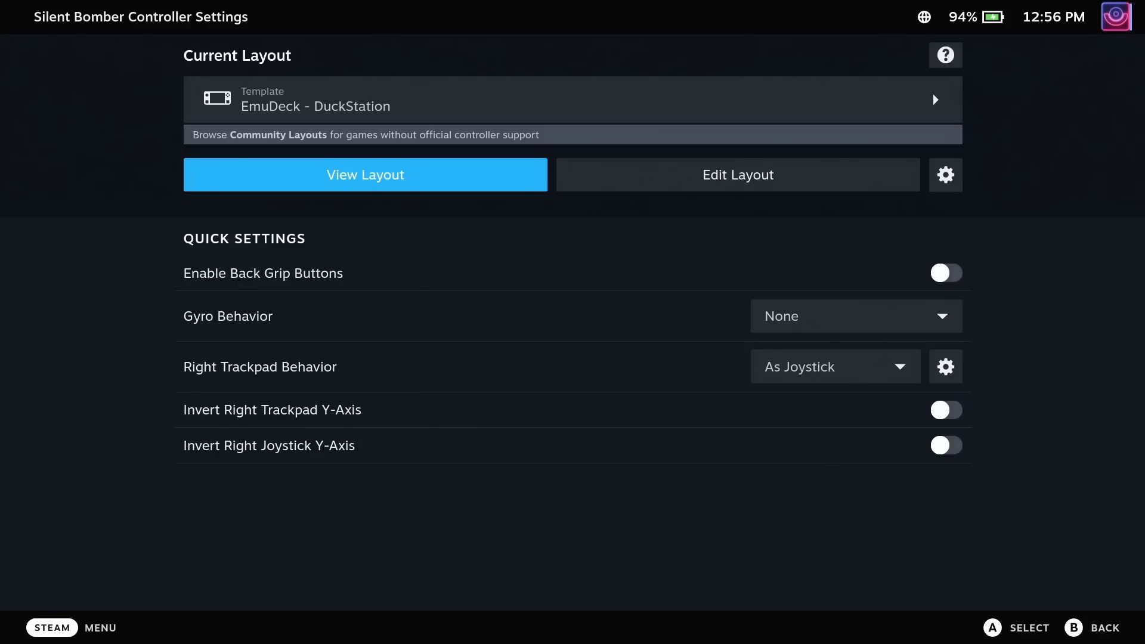
# Launch Silent Bomber with Play and wait for the game to start
pyautogui.press('Return')
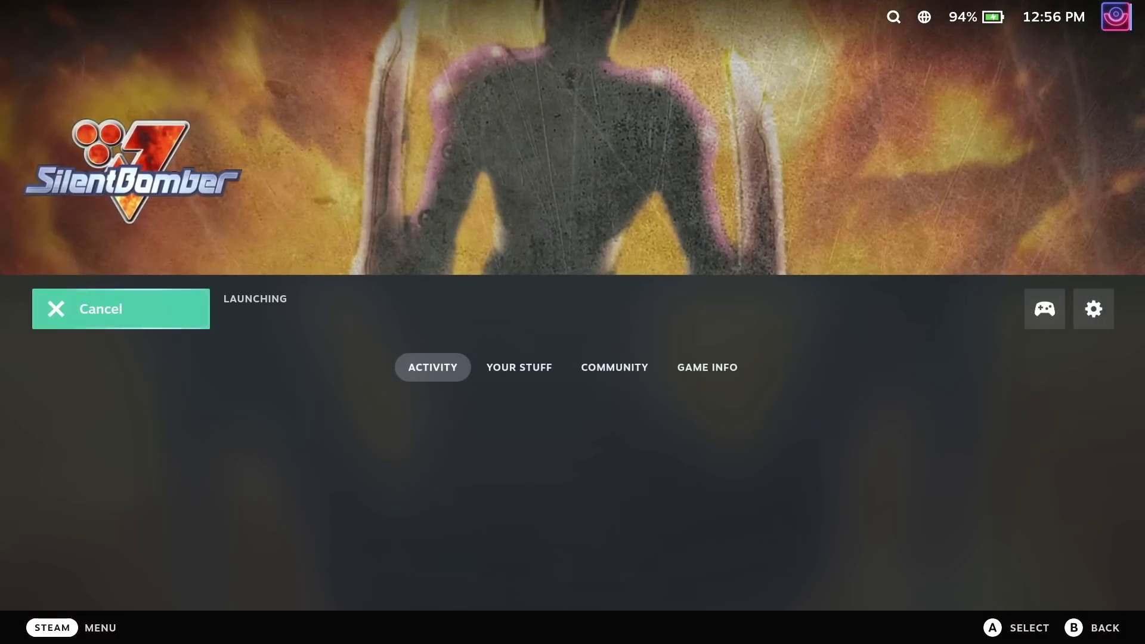